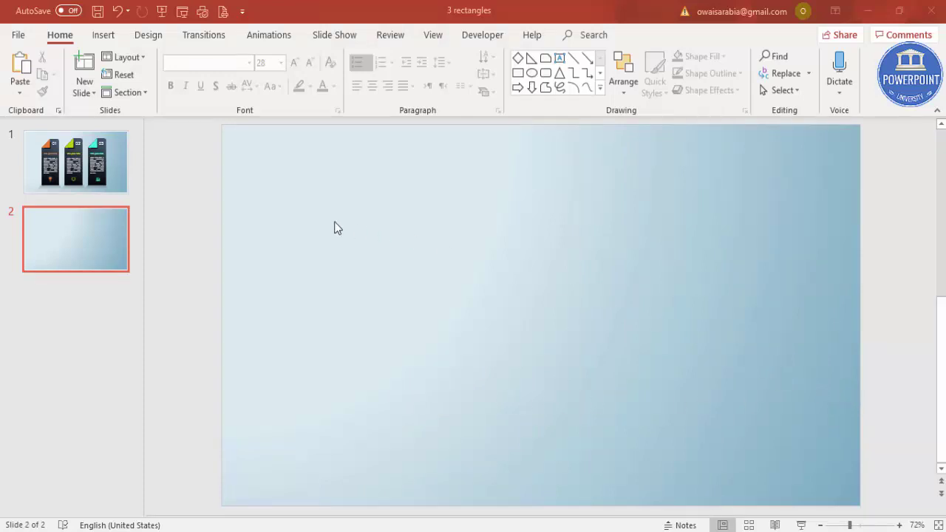
Step: Draw a tall Top Corners One Rounded and One Snipped rectangle and flip it horizontally
click(104, 41)
click(214, 93)
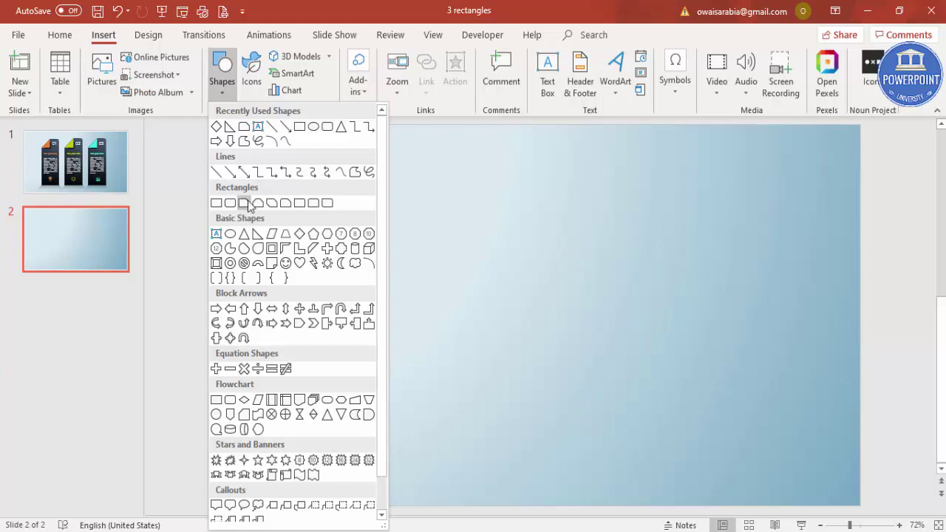
click(286, 202)
drag(359, 187, 472, 455)
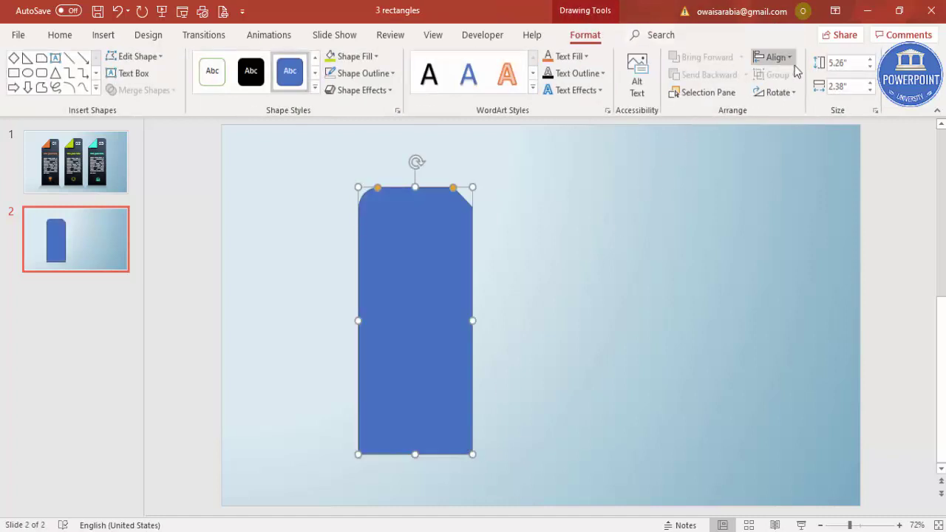
click(778, 93)
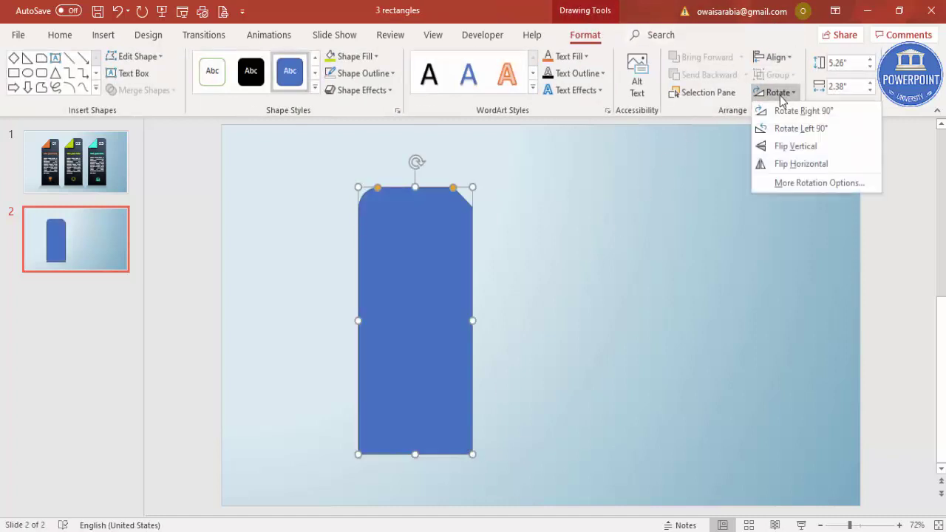
click(787, 165)
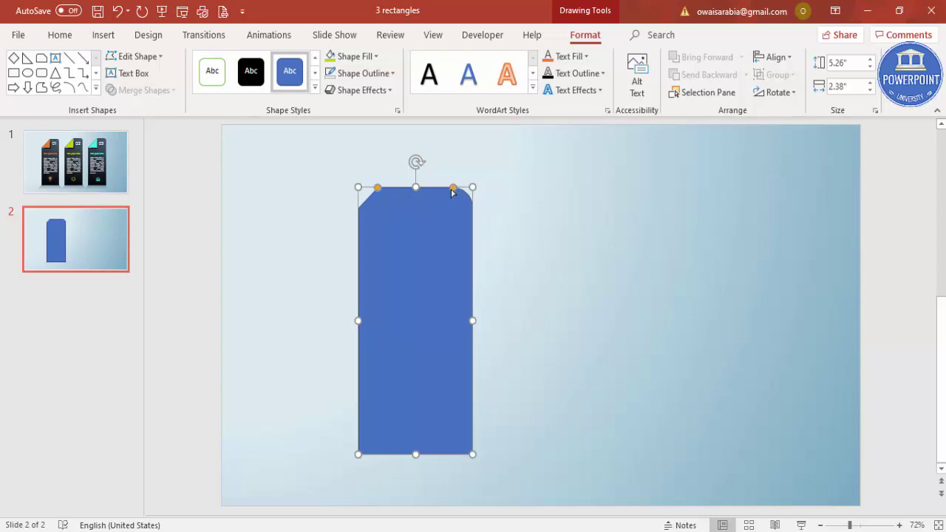
Step: Adjust the rounded corner, enlarge the top-left diagonal cut, and stretch the card taller
drag(453, 190, 463, 190)
drag(379, 190, 414, 192)
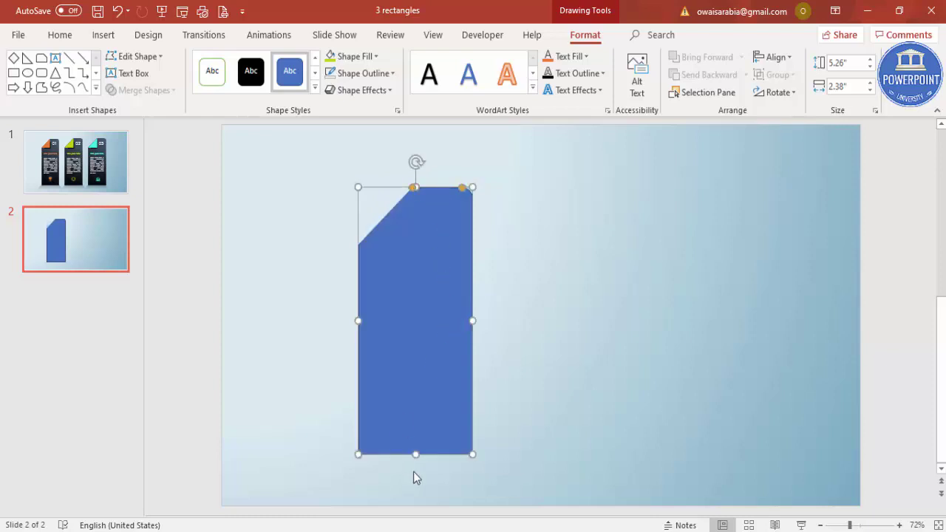
mouse_move(416, 455)
mouse_down()
mouse_move(418, 471)
mouse_move(416, 453)
mouse_up()
drag(434, 359, 399, 350)
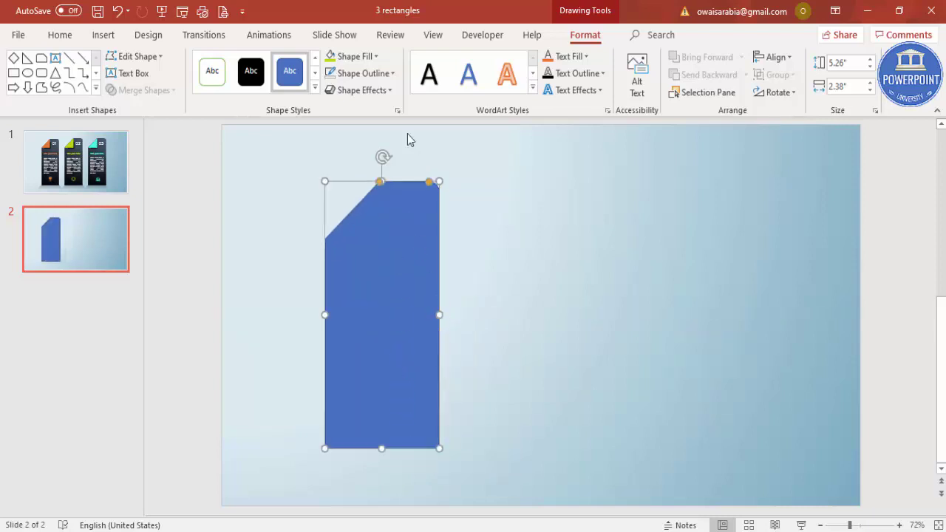
Step: Remove the card's outline, nudge it higher and extend its bottom edge
click(387, 74)
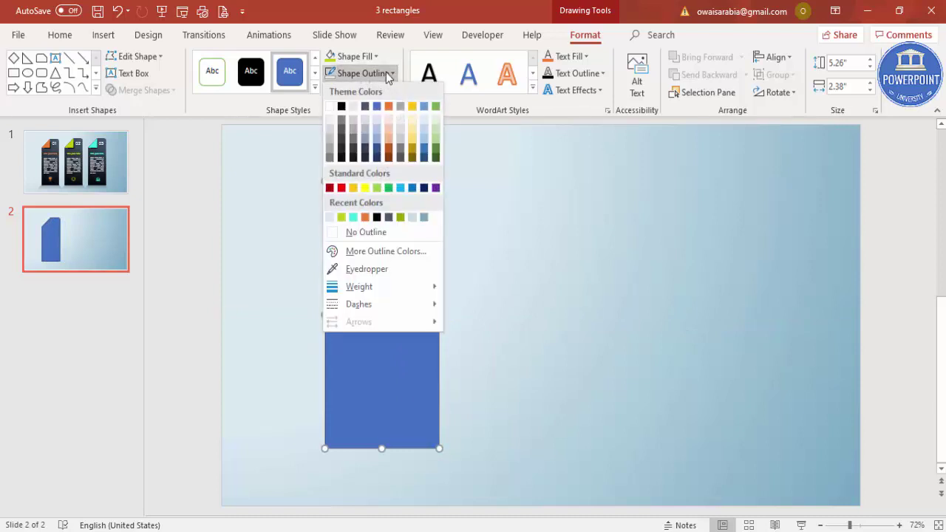
click(376, 235)
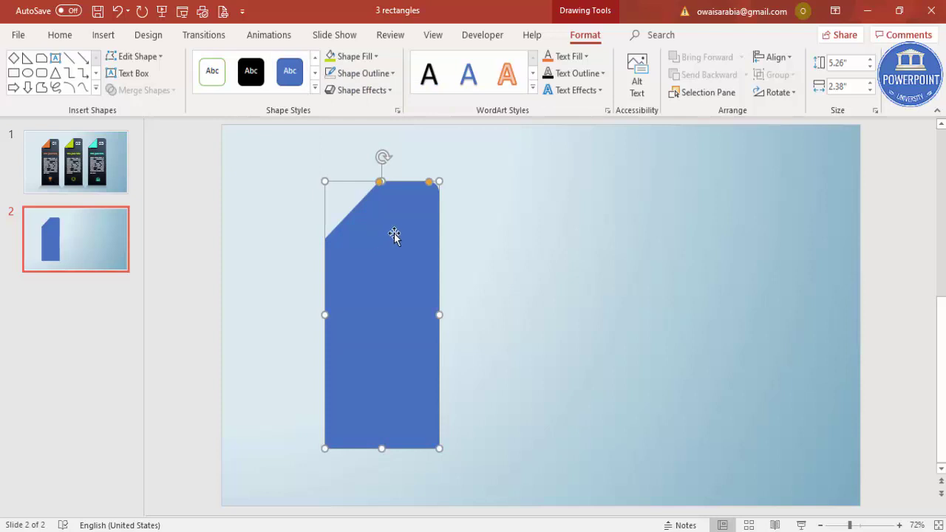
click(489, 234)
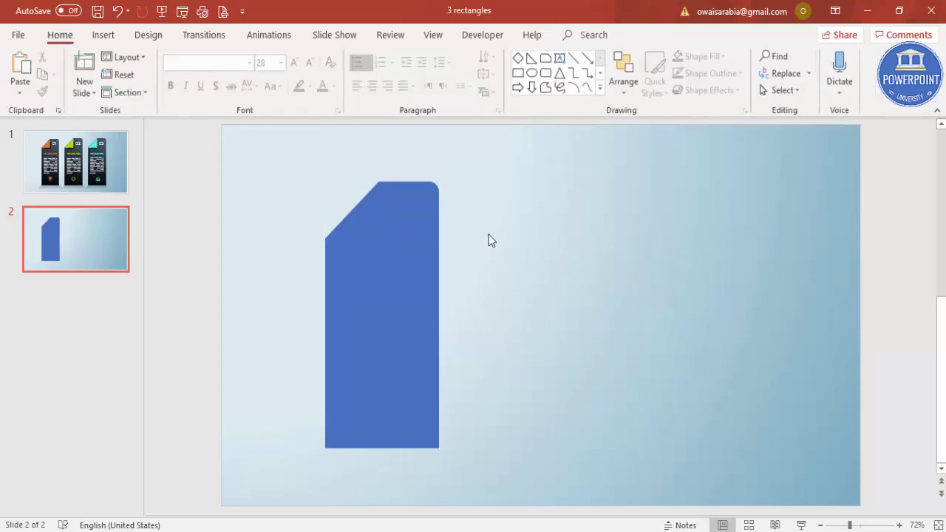
click(387, 294)
drag(388, 295, 387, 282)
drag(381, 437, 388, 453)
click(499, 310)
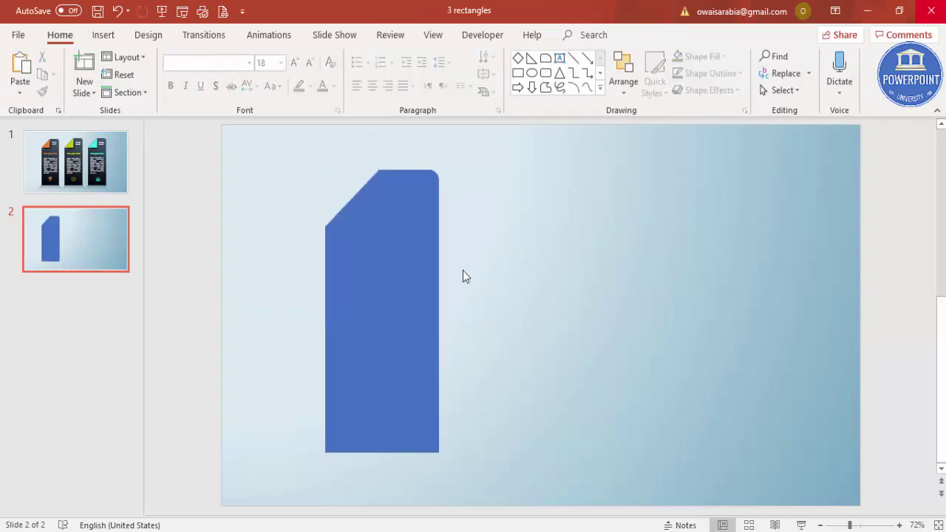
Step: Draw a lime-green square with no outline over the card's top-left corner
click(113, 38)
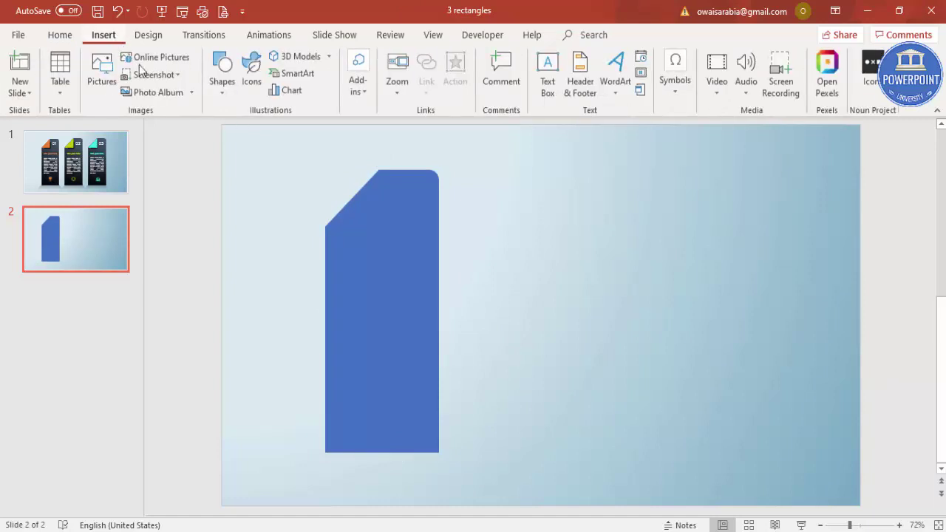
click(218, 94)
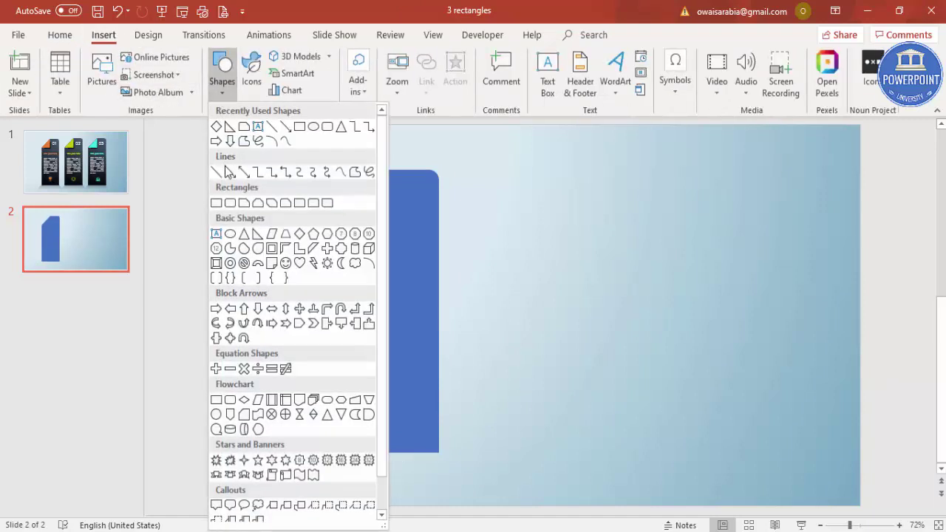
click(217, 204)
drag(278, 146, 379, 240)
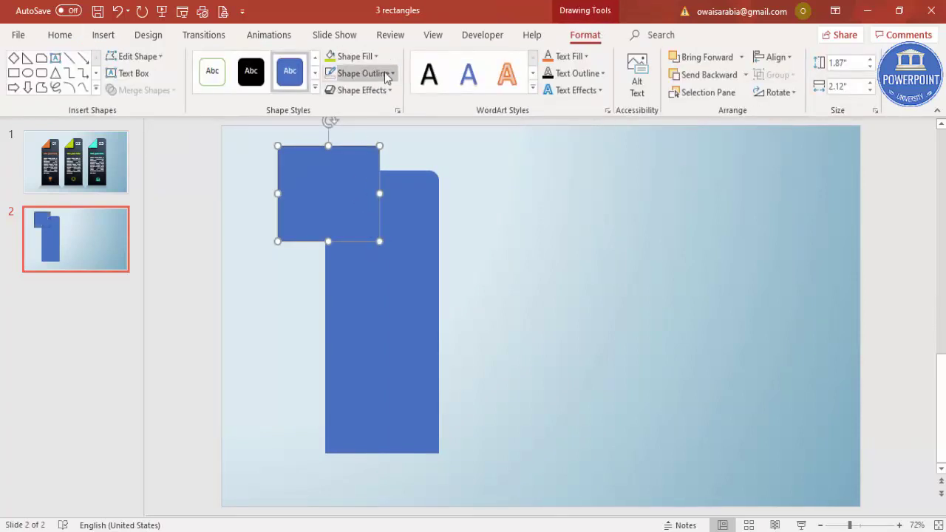
click(385, 74)
click(364, 232)
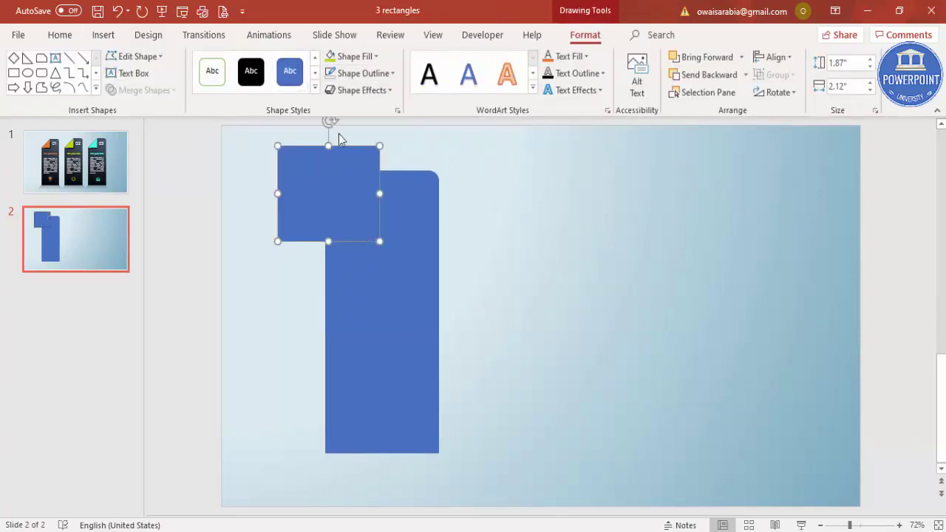
click(334, 57)
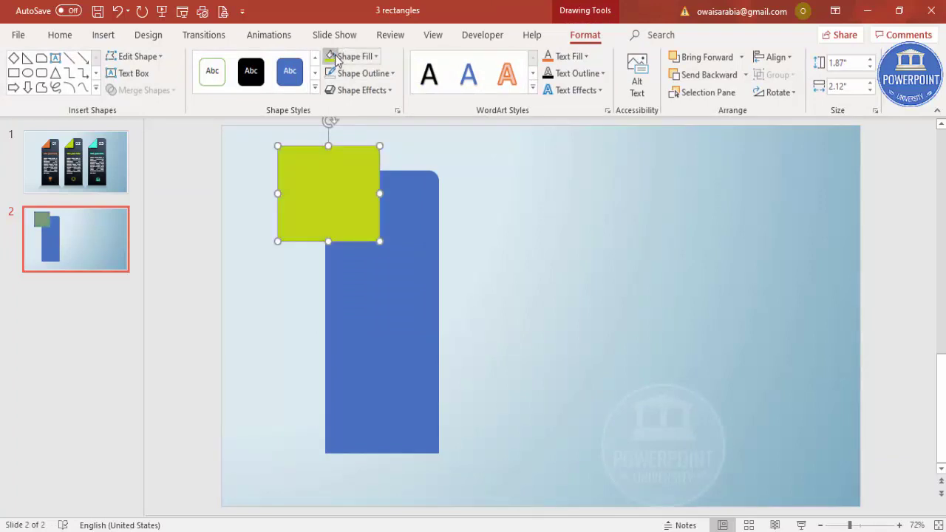
Step: Set the lime square's fill transparency to about 44%
right_click(345, 204)
click(408, 502)
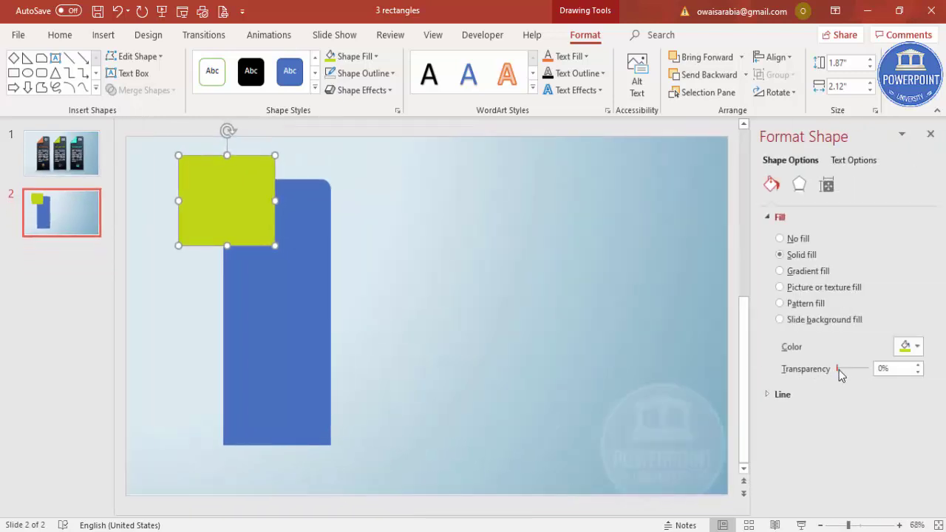
drag(838, 369, 852, 374)
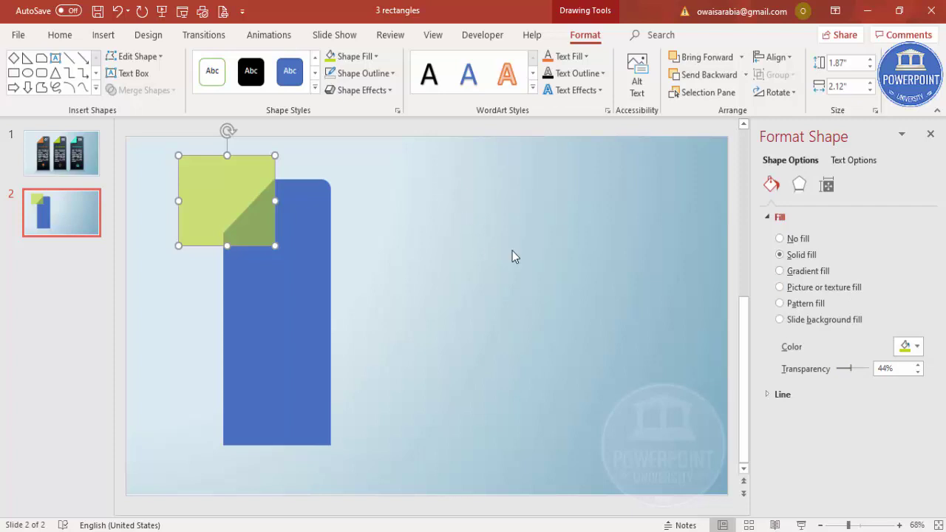
click(931, 134)
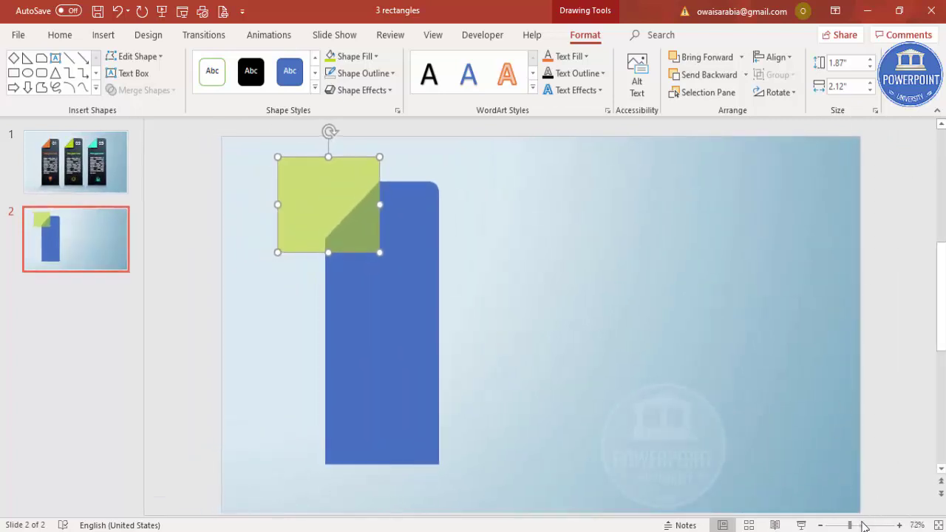
Step: Zoom in and trim the lime square to 2.01" by 2.32" so its edges meet the diagonal cut
click(862, 525)
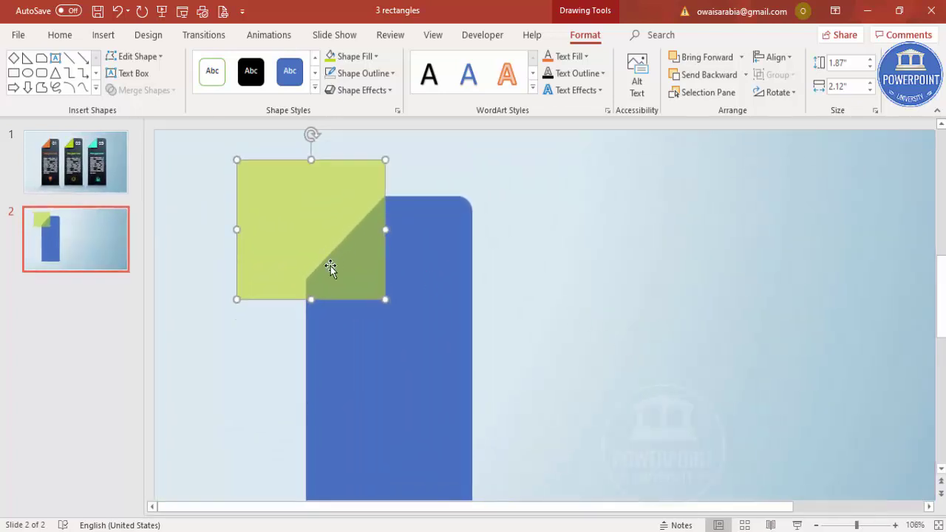
drag(311, 258, 310, 236)
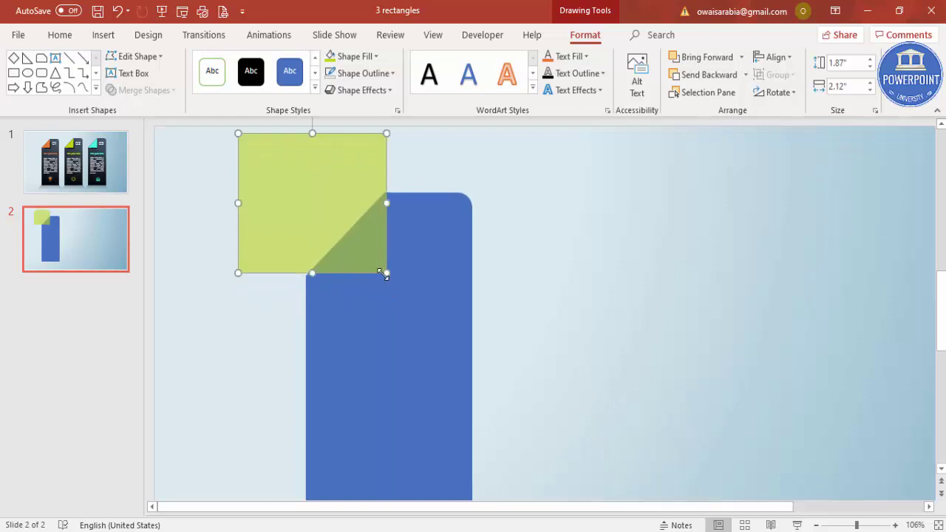
drag(386, 274, 355, 269)
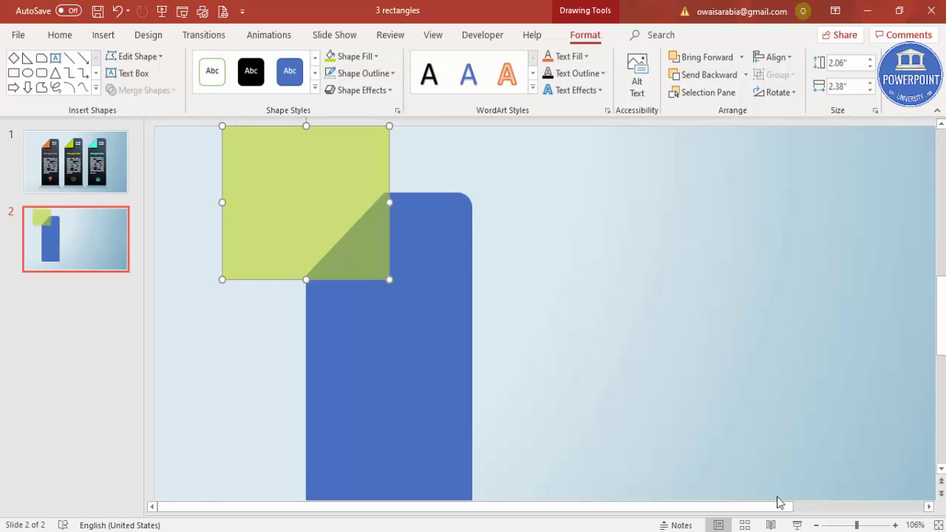
click(875, 527)
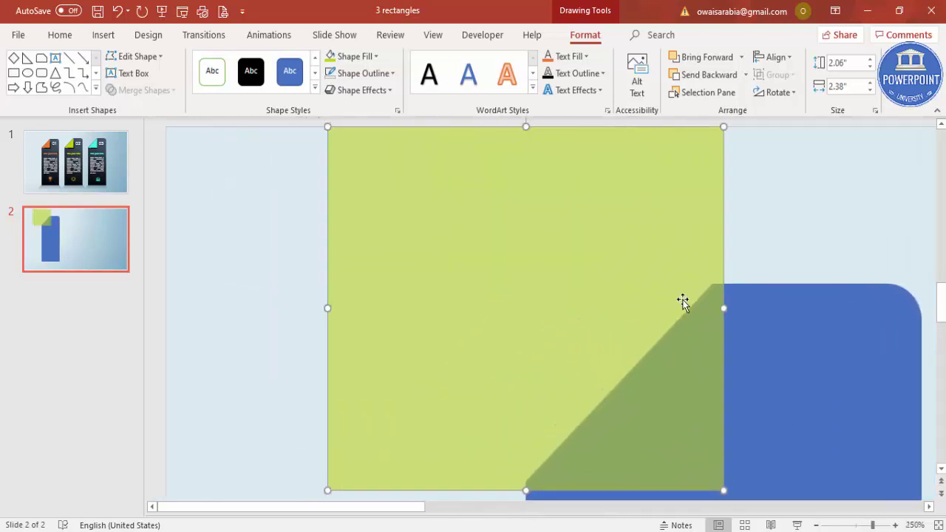
drag(526, 490, 520, 482)
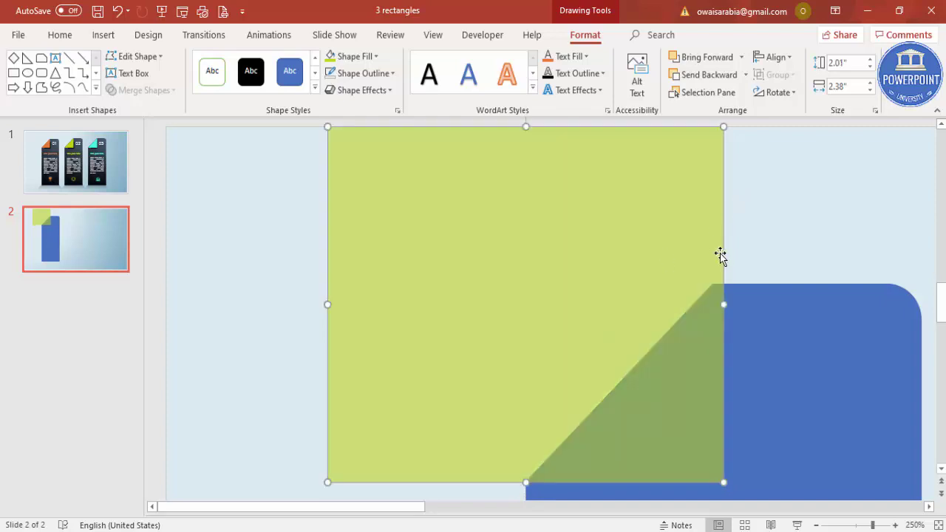
drag(721, 307, 714, 304)
Step: Duplicate the blue card and lime square together to the right
click(933, 524)
click(485, 250)
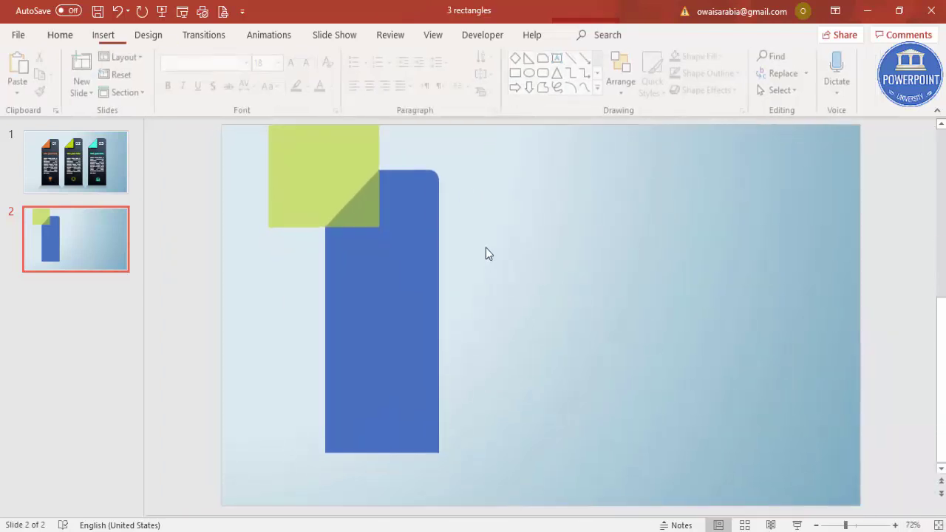
click(393, 273)
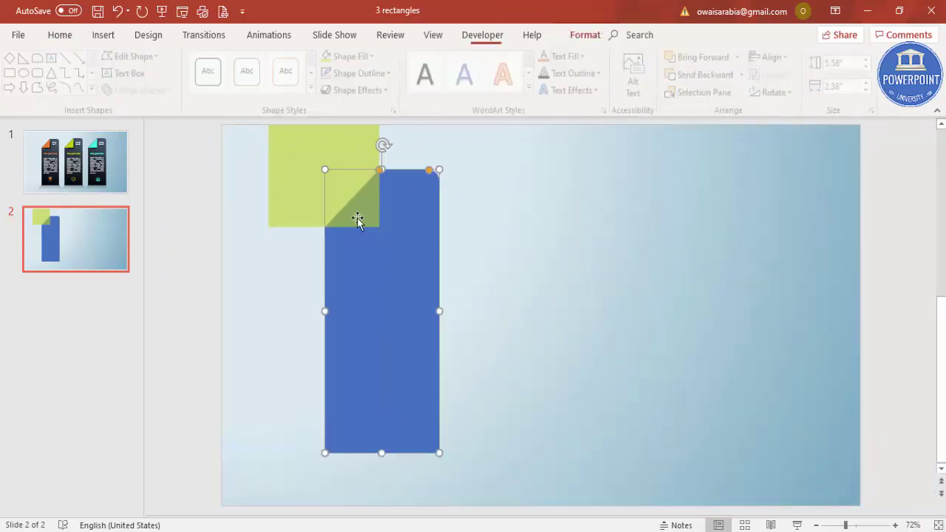
shift+click(303, 151)
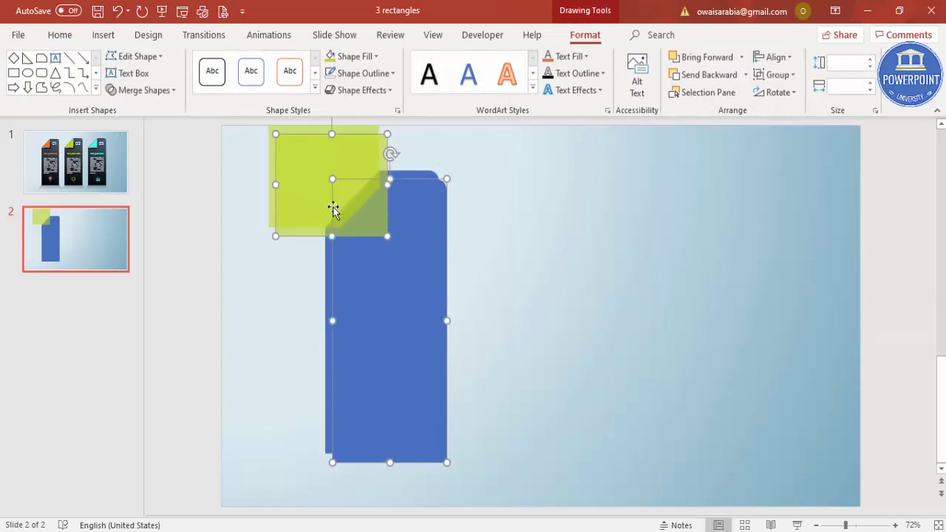
drag(338, 213, 575, 227)
Step: Intersect the copied square and card into a 1.13" lime triangle
click(706, 261)
click(568, 181)
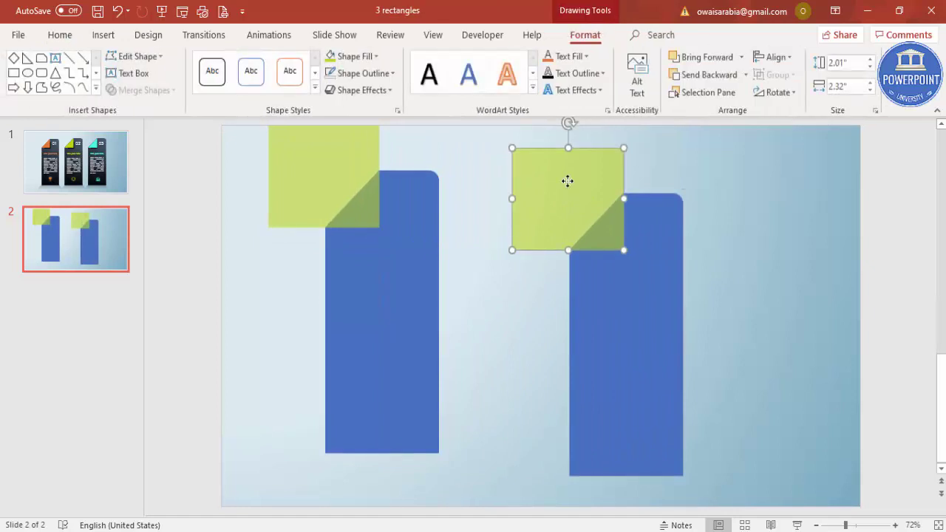
shift+click(600, 295)
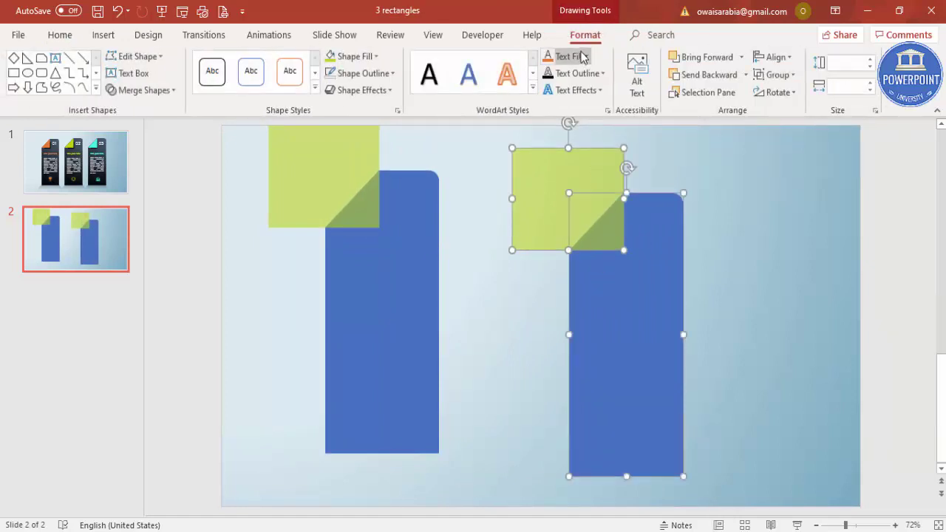
click(167, 91)
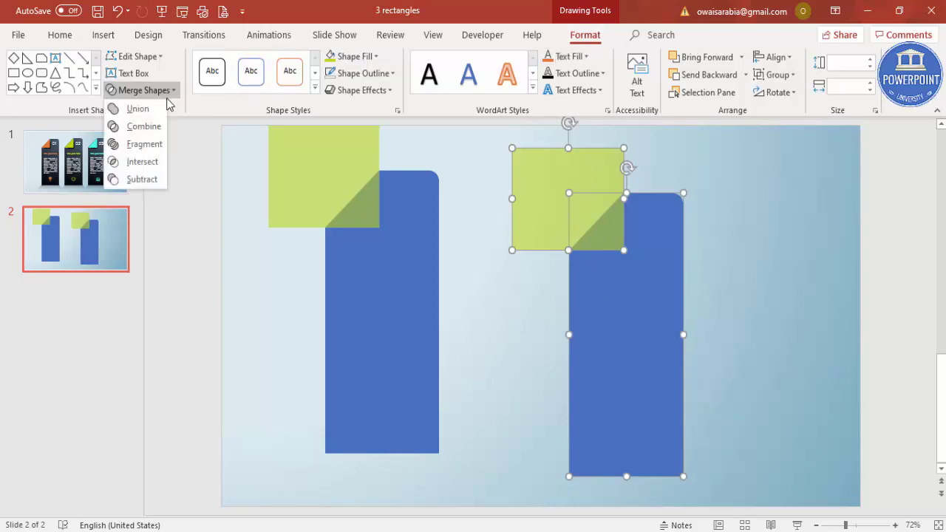
click(155, 160)
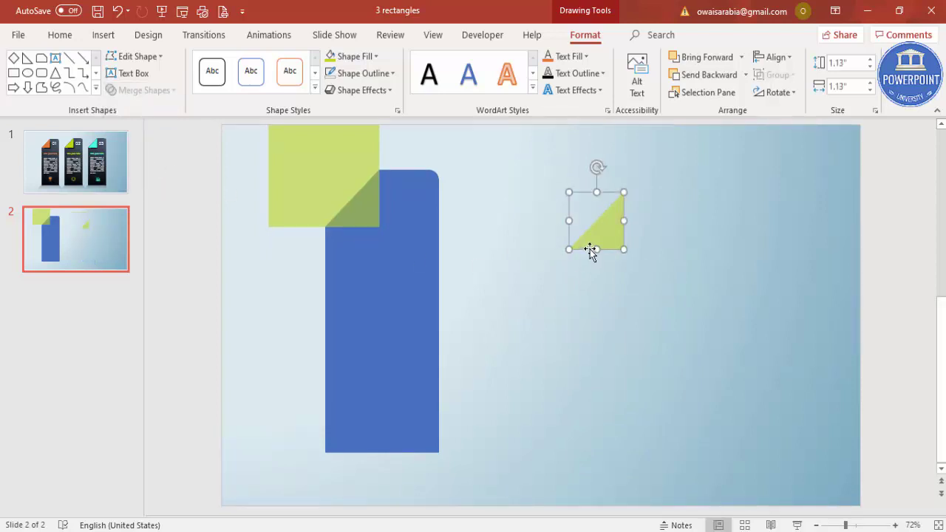
Step: Delete the leftover green square and move the triangle onto the card's cut corner
click(295, 168)
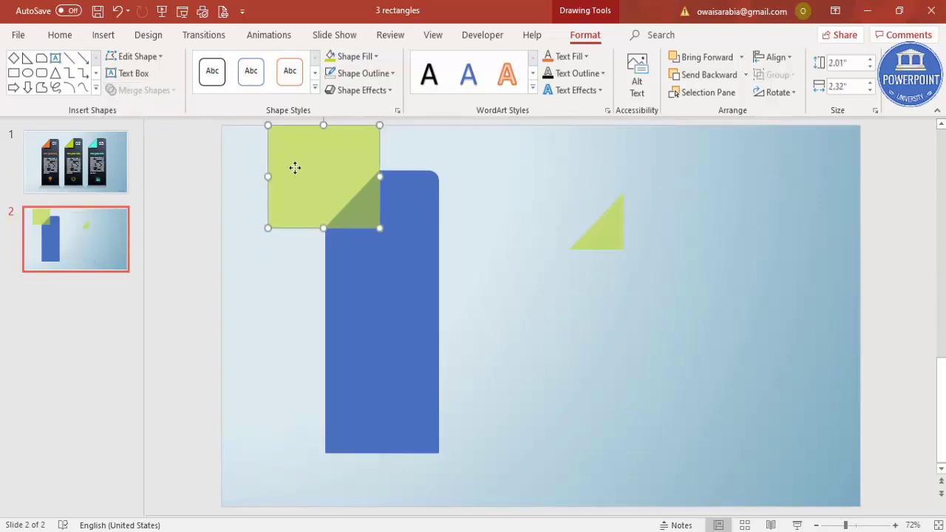
key(Delete)
click(595, 226)
drag(595, 225, 363, 206)
Step: Set the lime triangle's transparency to 0%
right_click(363, 206)
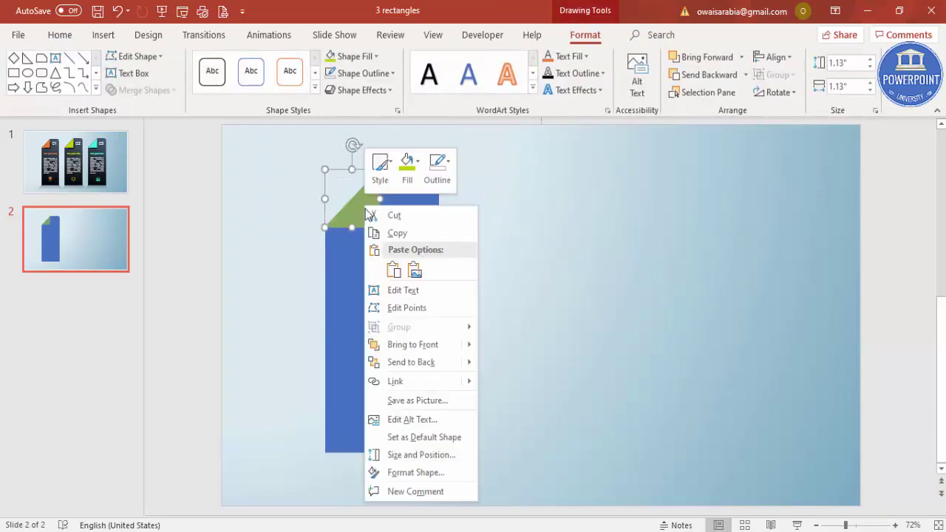
click(417, 471)
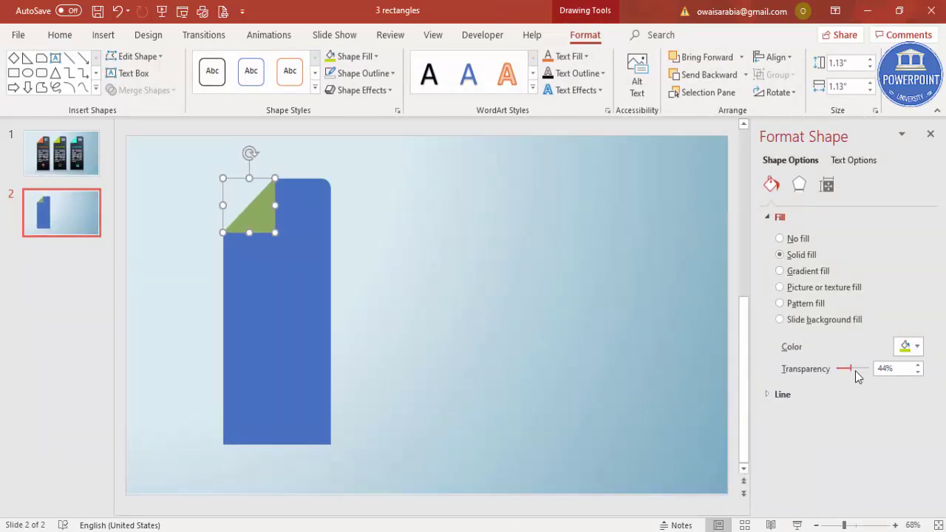
drag(853, 370, 821, 373)
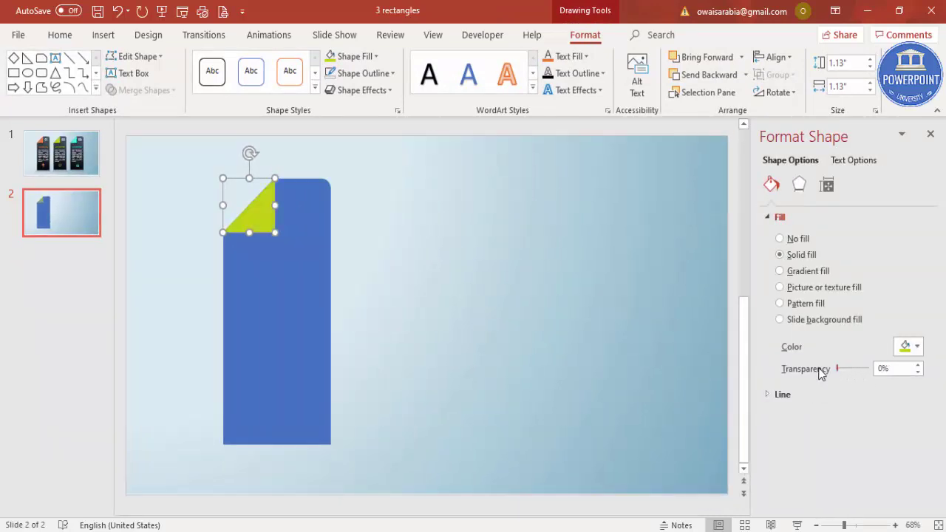
click(604, 350)
Step: Zoom in and align the lime triangle flush with the card's top edge
drag(856, 527, 880, 527)
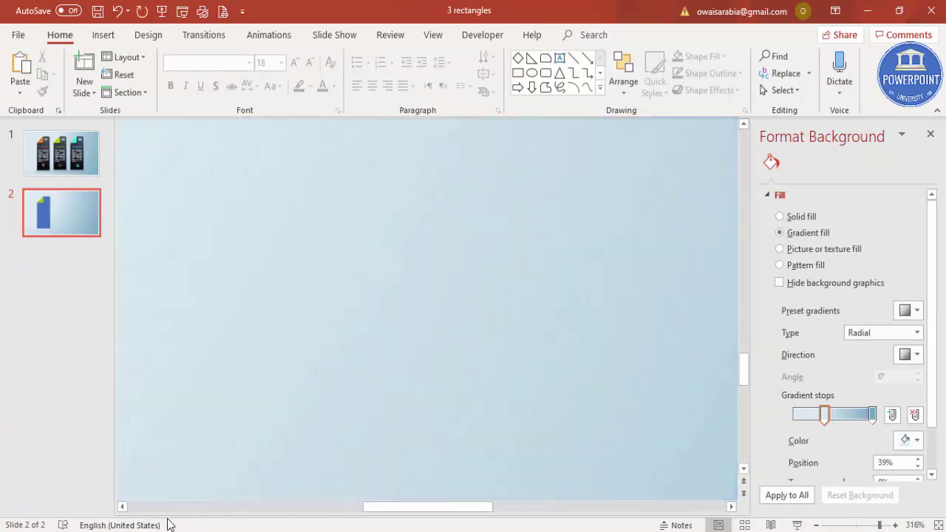
click(156, 507)
scroll(184, 475, up, 2)
scroll(184, 474, up, 3)
click(246, 318)
drag(246, 318, 251, 321)
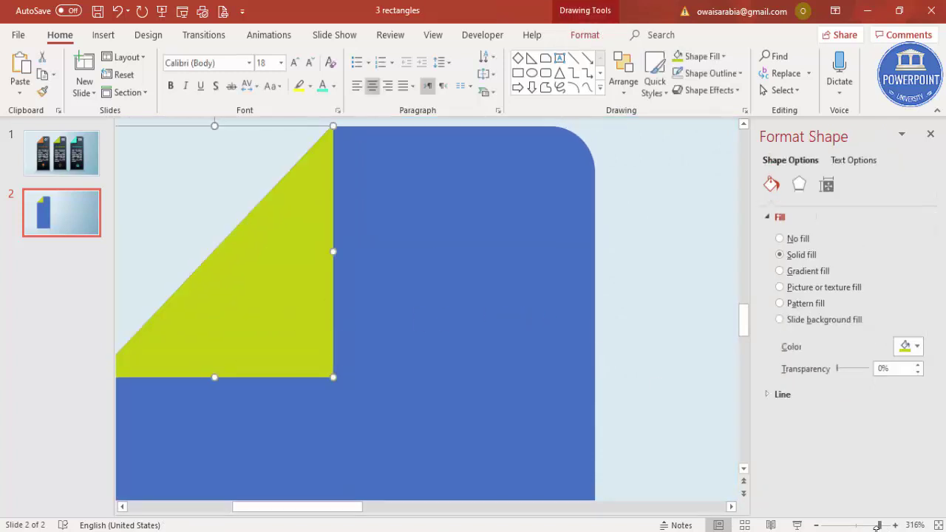
click(930, 525)
click(484, 298)
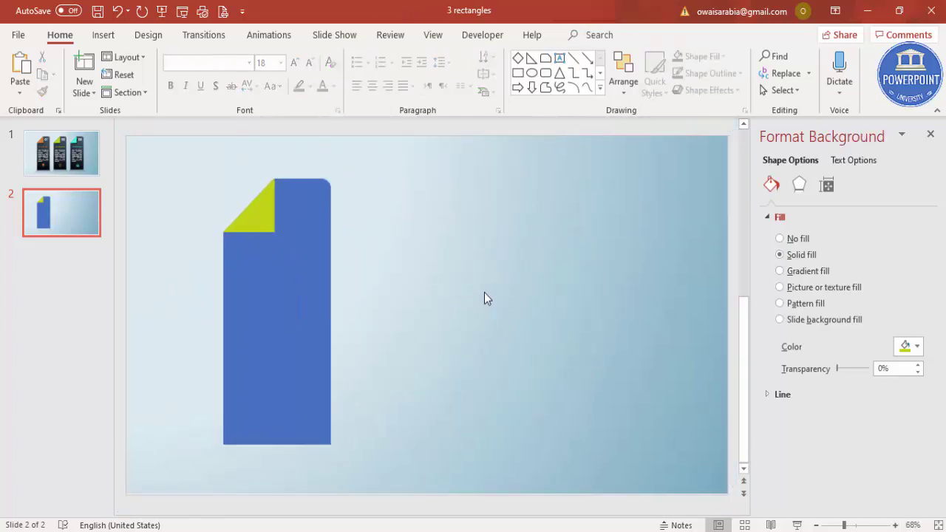
click(265, 216)
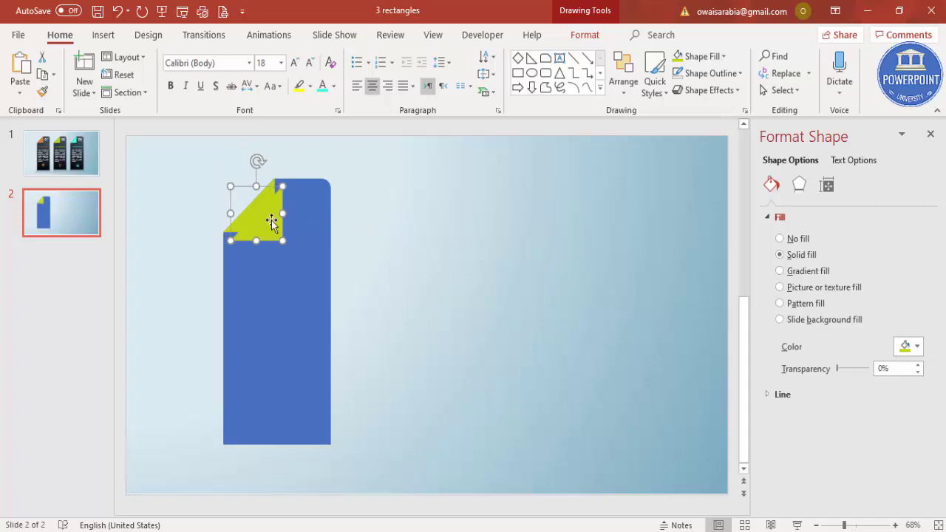
Step: Duplicate the lime triangle, fill the copy black and give it 9 pt soft edges
ctrl+drag(270, 214, 391, 225)
click(915, 346)
click(844, 381)
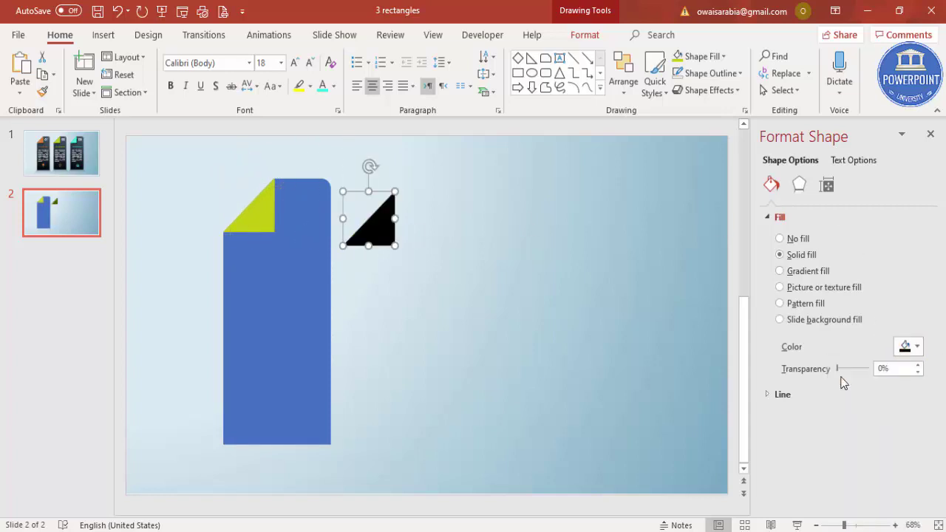
click(800, 189)
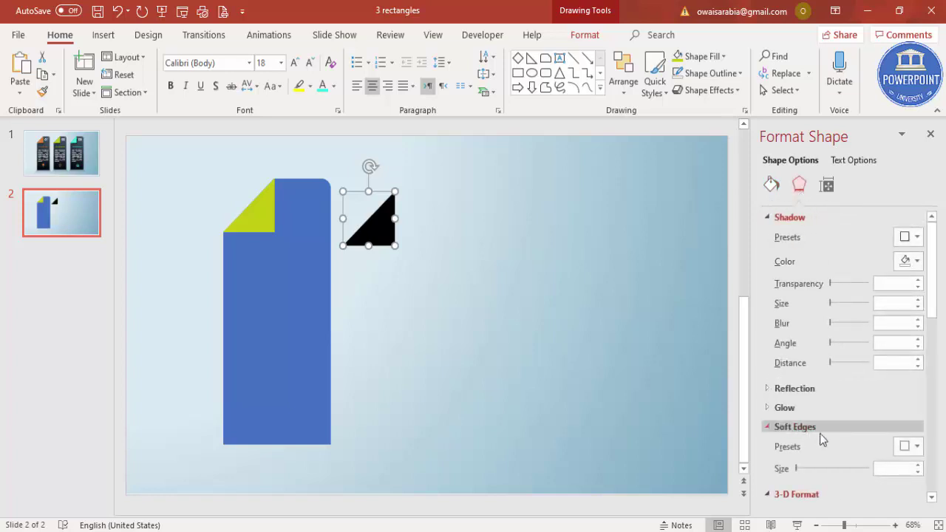
click(918, 466)
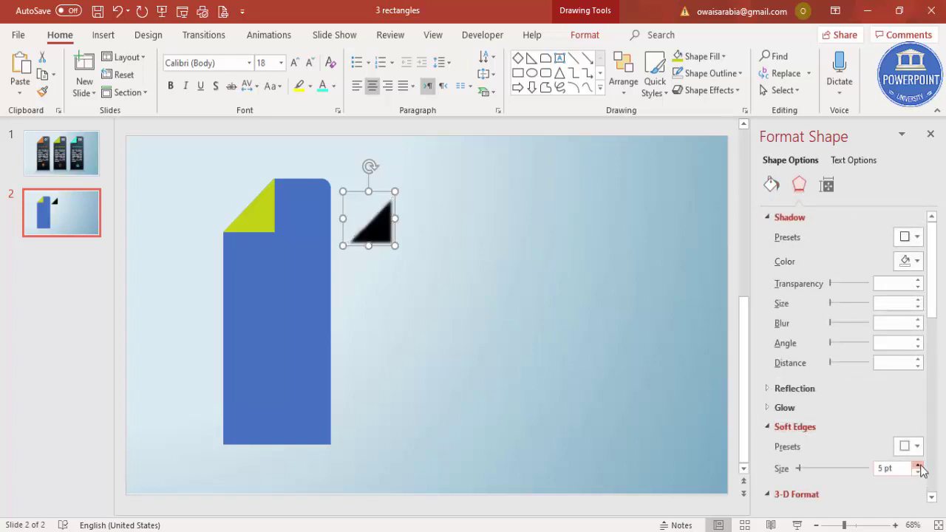
click(918, 466)
click(918, 465)
click(918, 466)
click(918, 465)
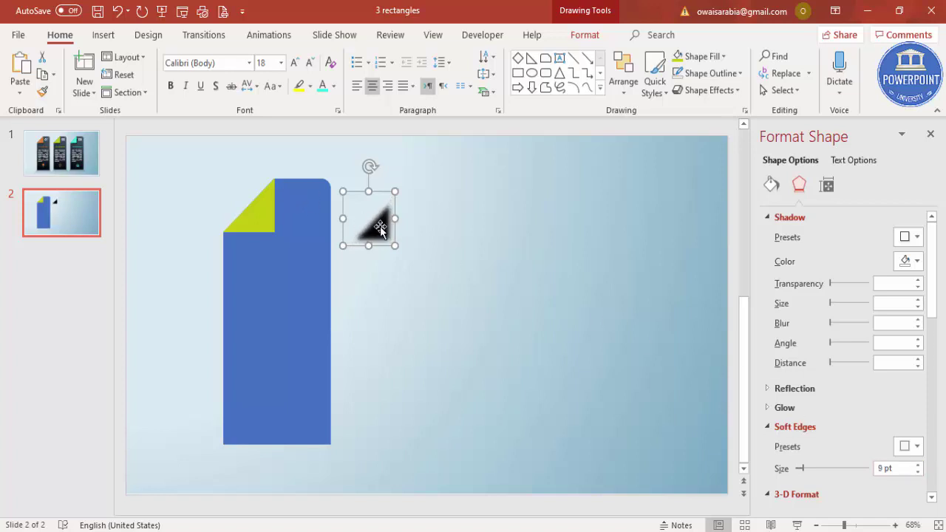
Step: Move the black triangle onto the fold and send it back two layers
drag(380, 227, 272, 220)
click(585, 35)
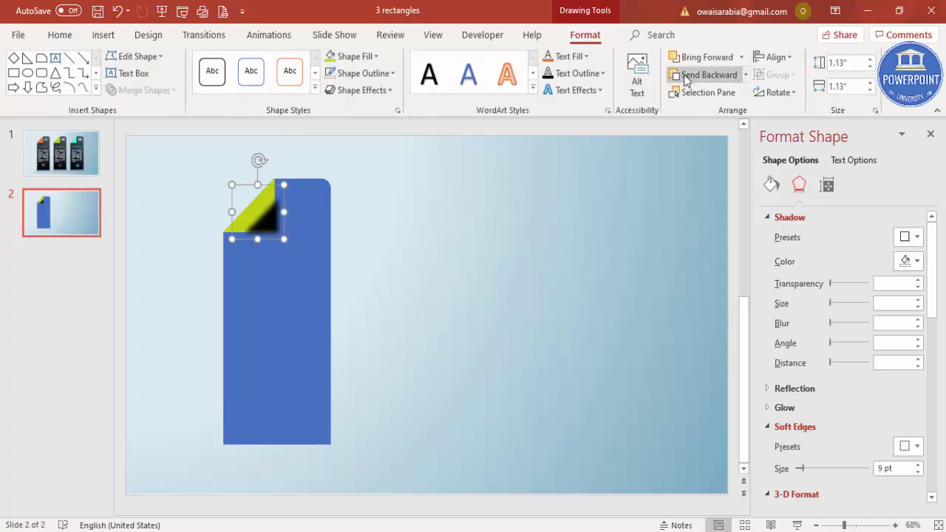
click(701, 74)
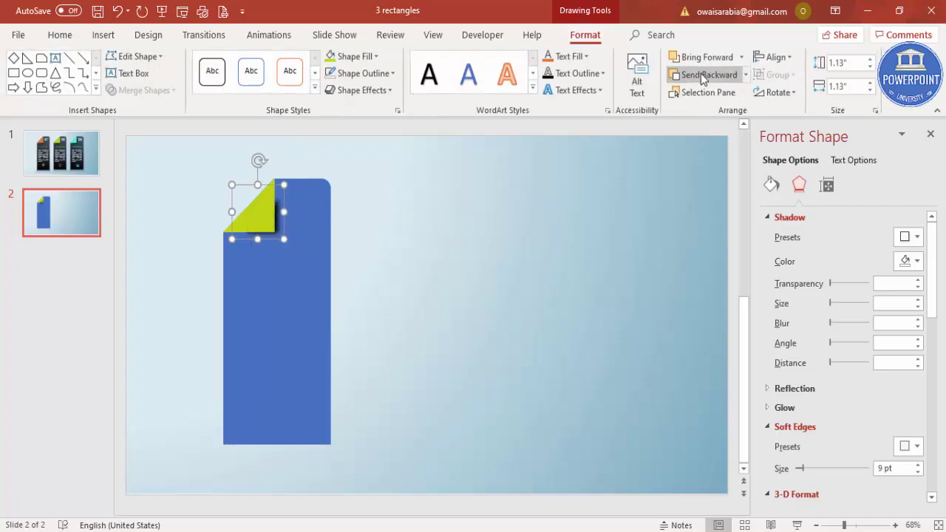
click(701, 74)
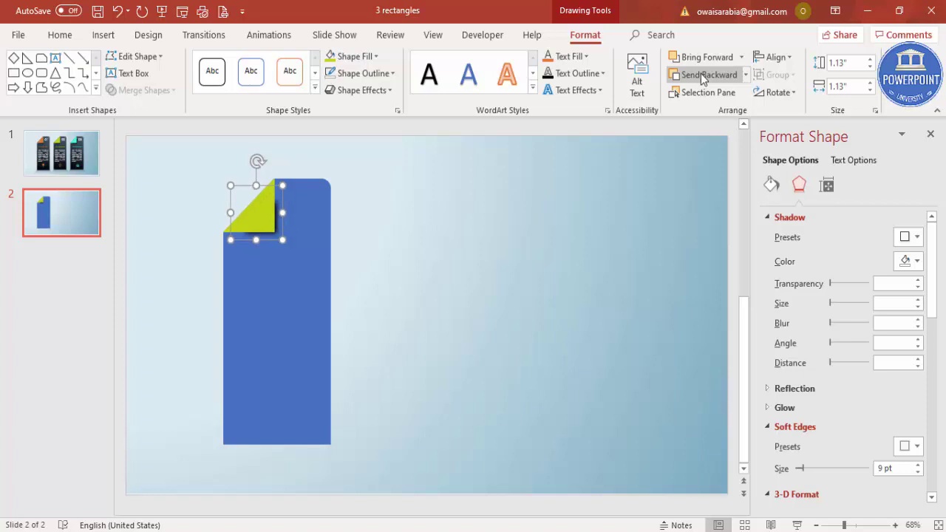
Step: Give the card a gradient fill from dark slate blue to black
click(447, 197)
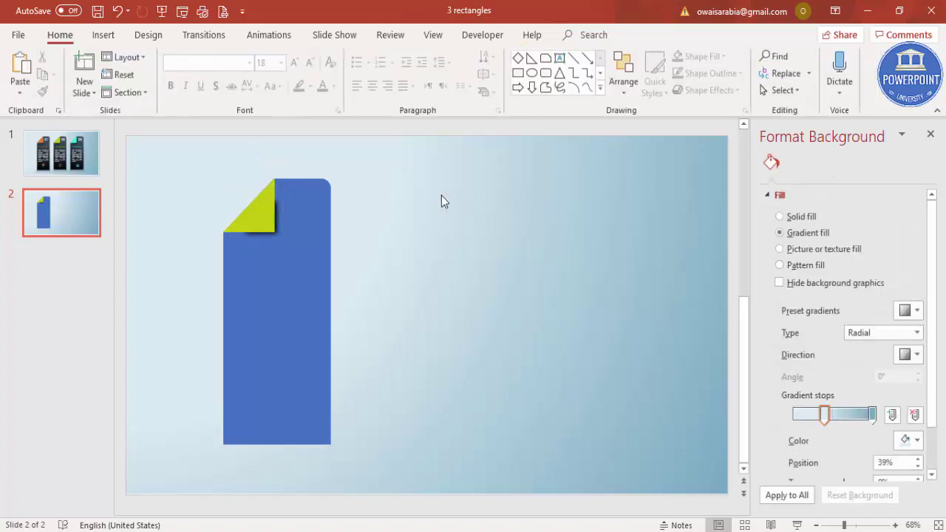
click(319, 295)
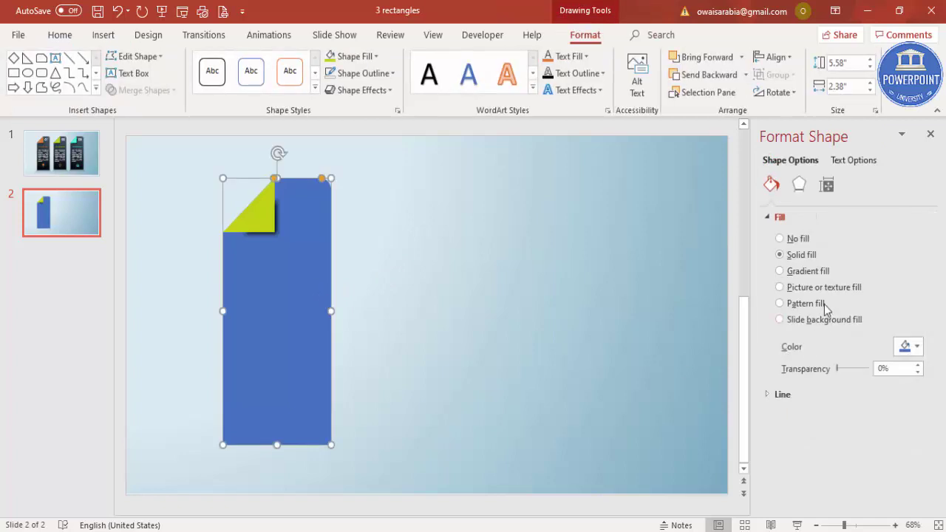
click(803, 271)
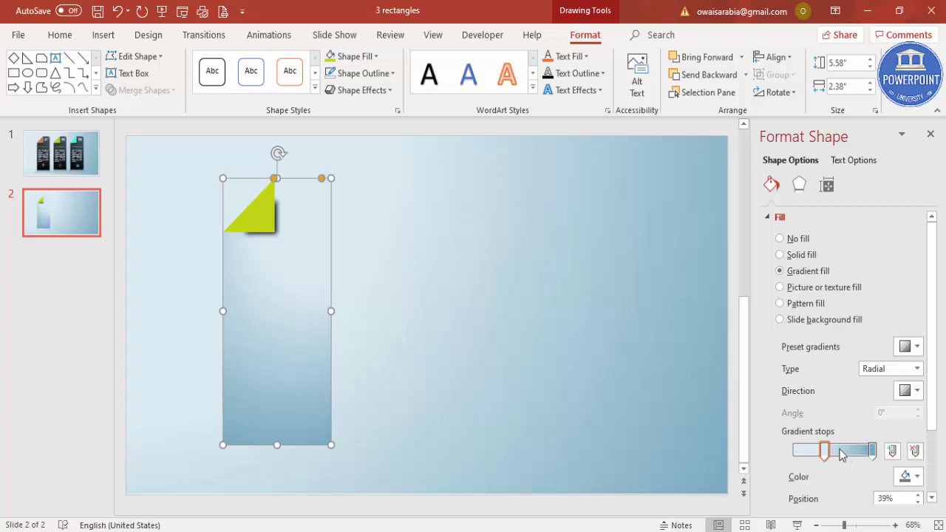
click(903, 477)
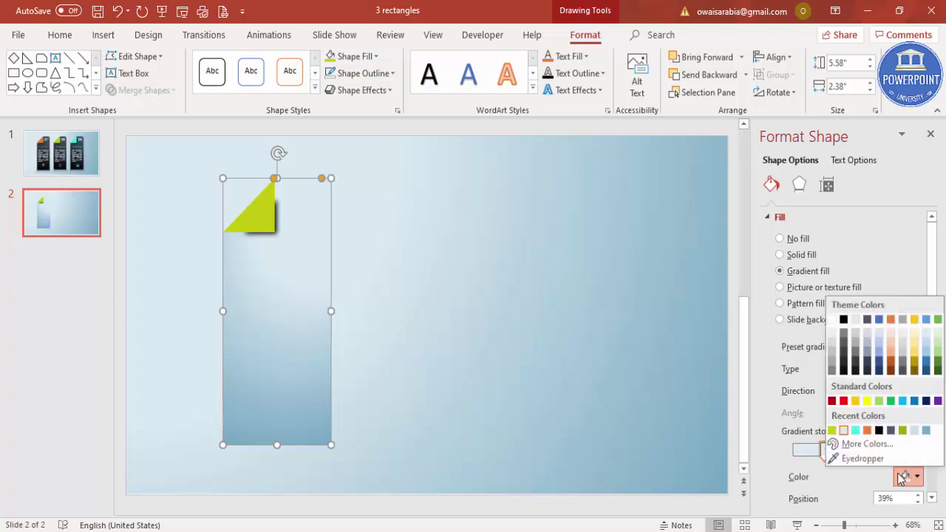
click(891, 430)
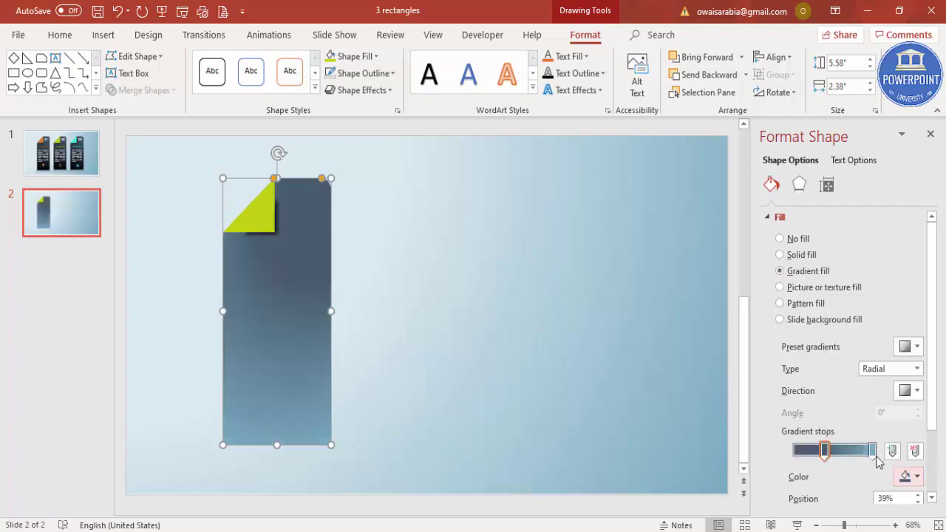
click(873, 450)
click(906, 477)
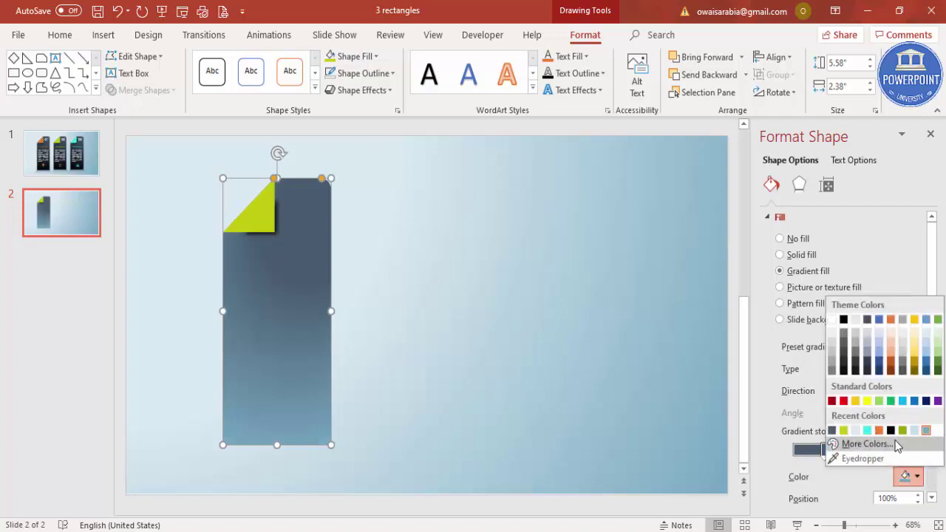
click(892, 431)
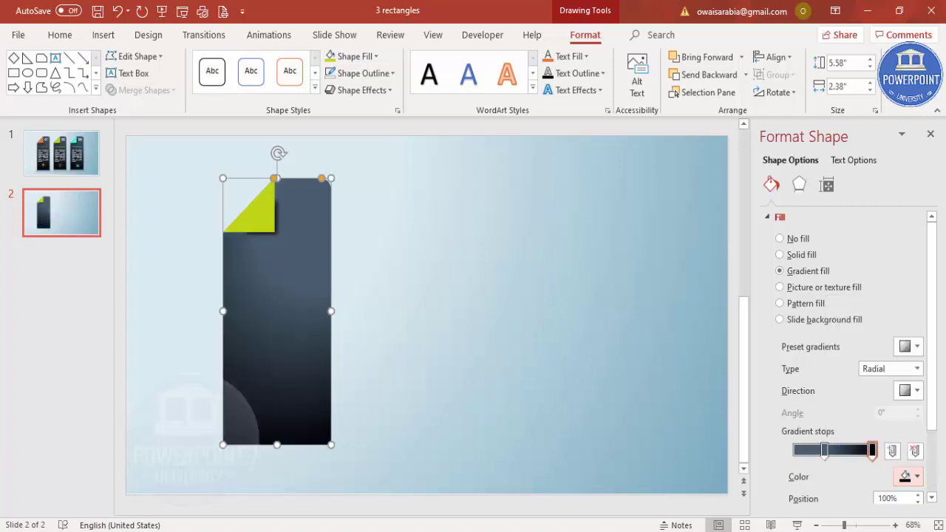
Step: Switch the gradient to linear and move a gradient stop to 13%
click(897, 375)
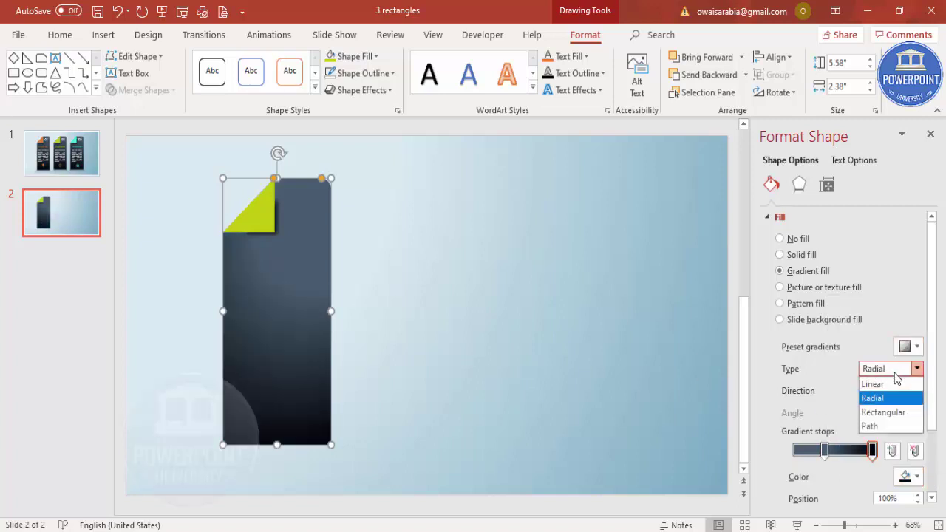
click(880, 384)
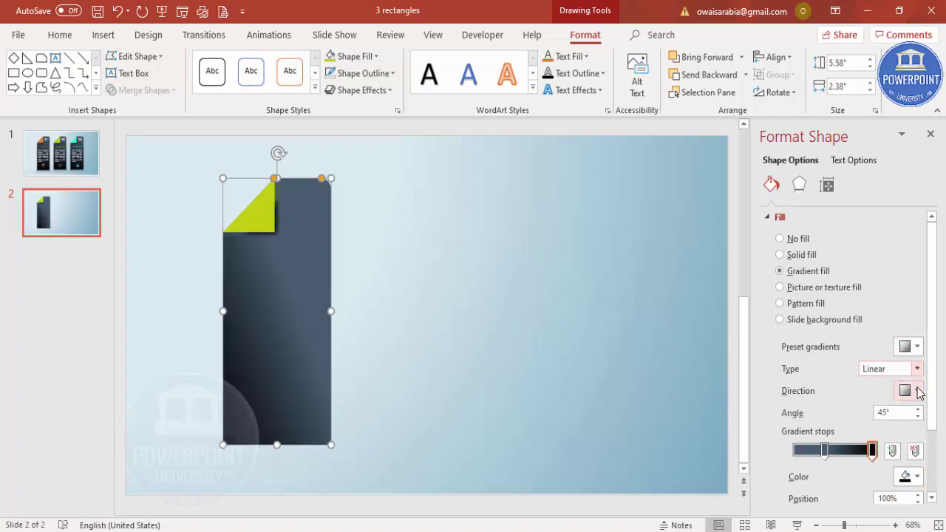
click(917, 391)
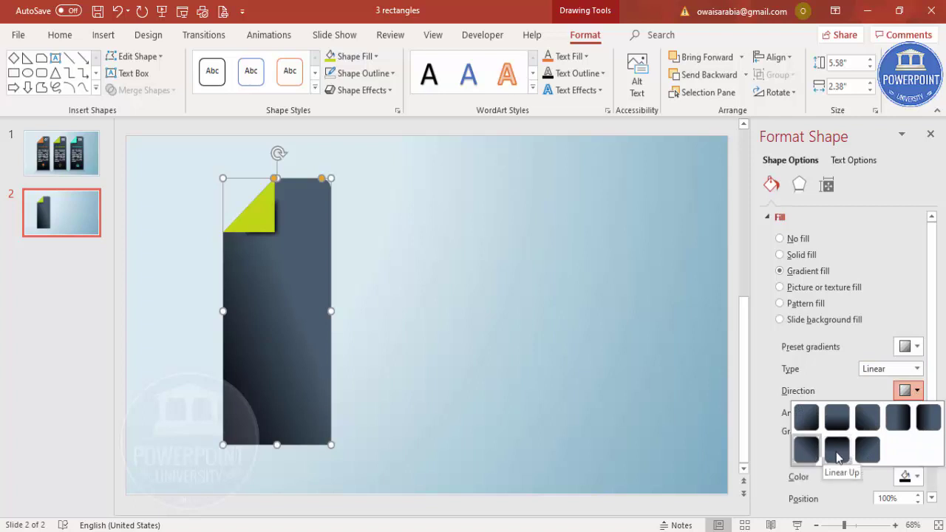
click(808, 428)
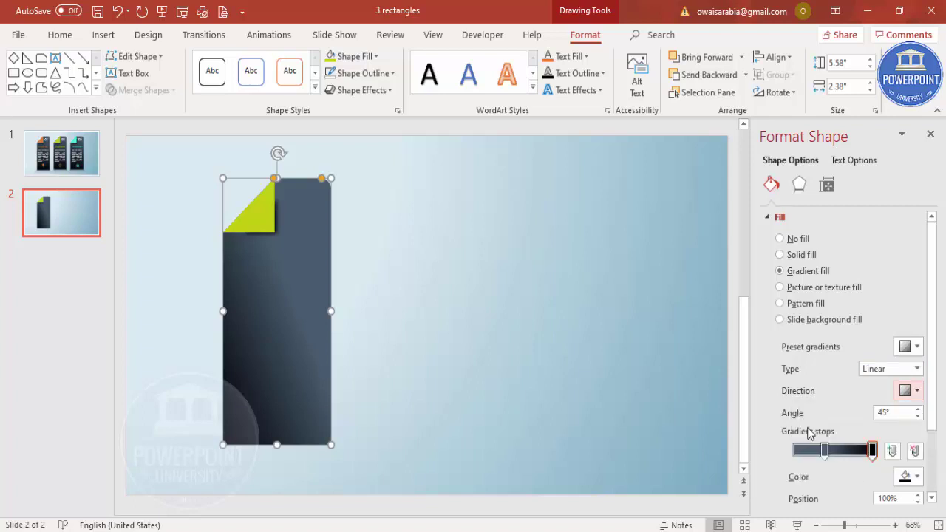
click(917, 390)
click(813, 418)
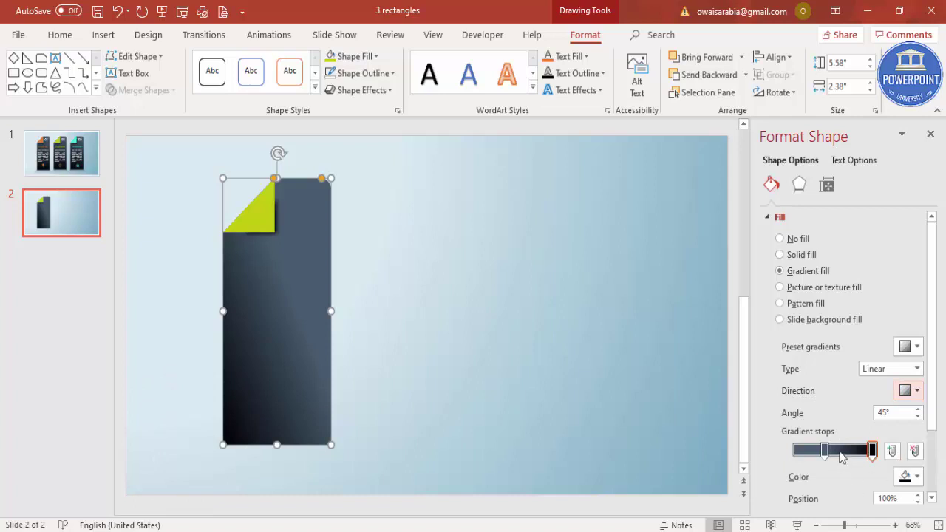
drag(824, 450, 806, 451)
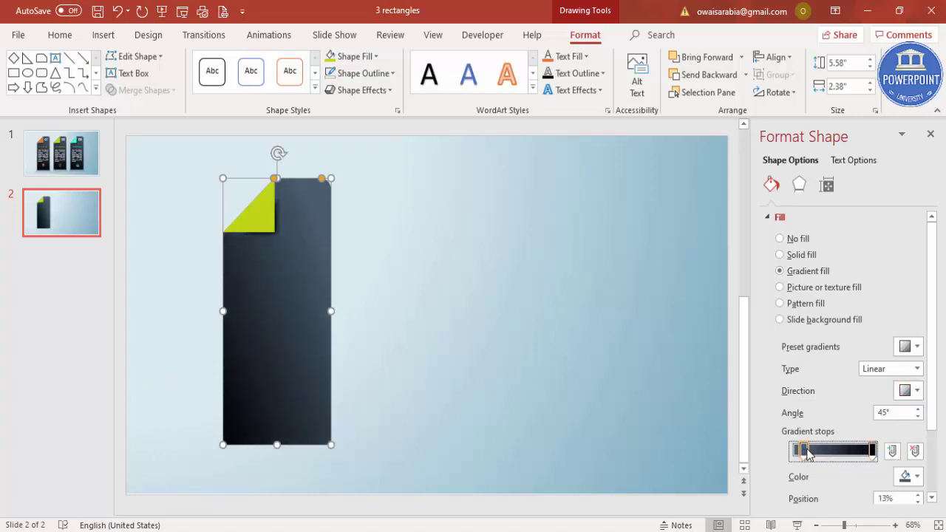
Step: Set the gradient angle to 90° so it runs vertically
click(915, 390)
click(808, 445)
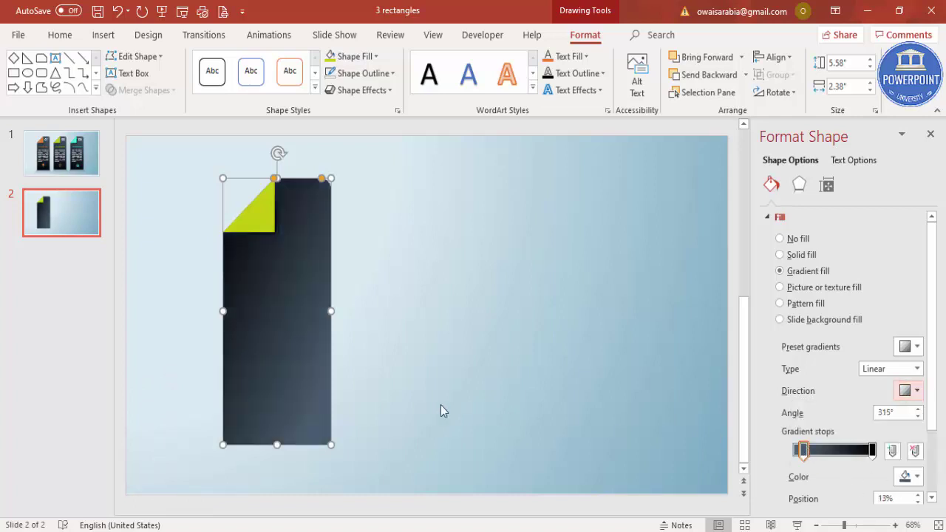
click(431, 382)
click(256, 247)
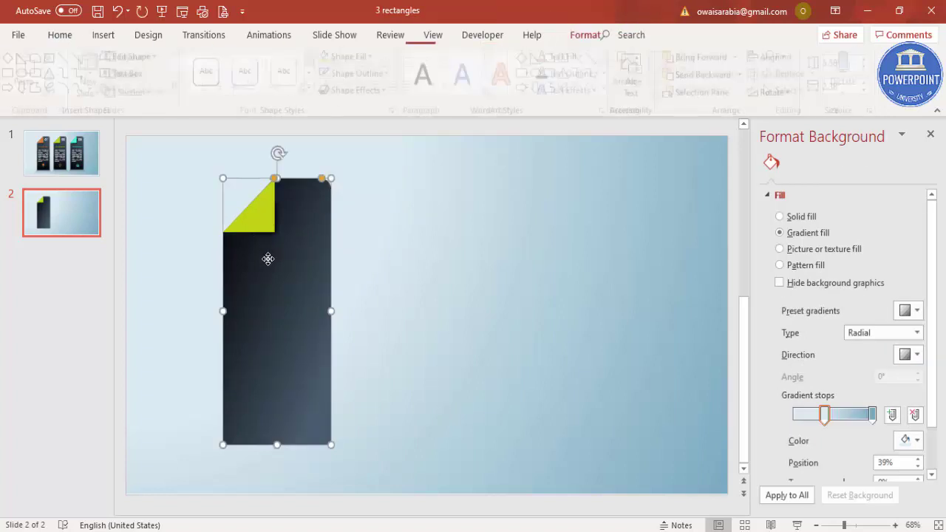
click(896, 392)
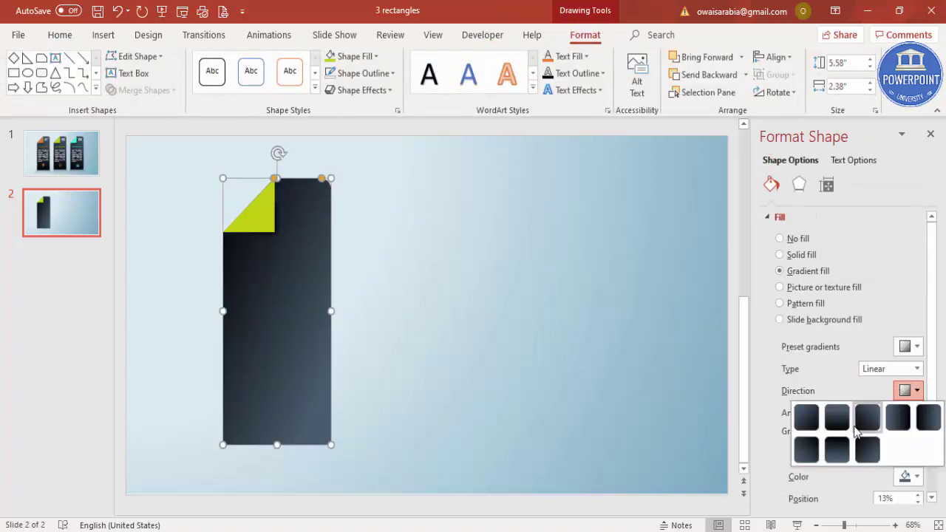
click(838, 431)
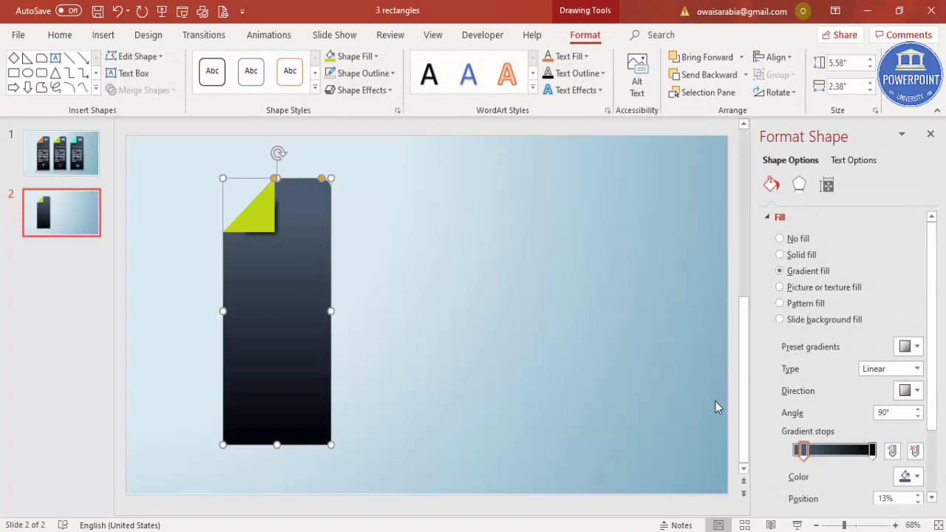
click(413, 329)
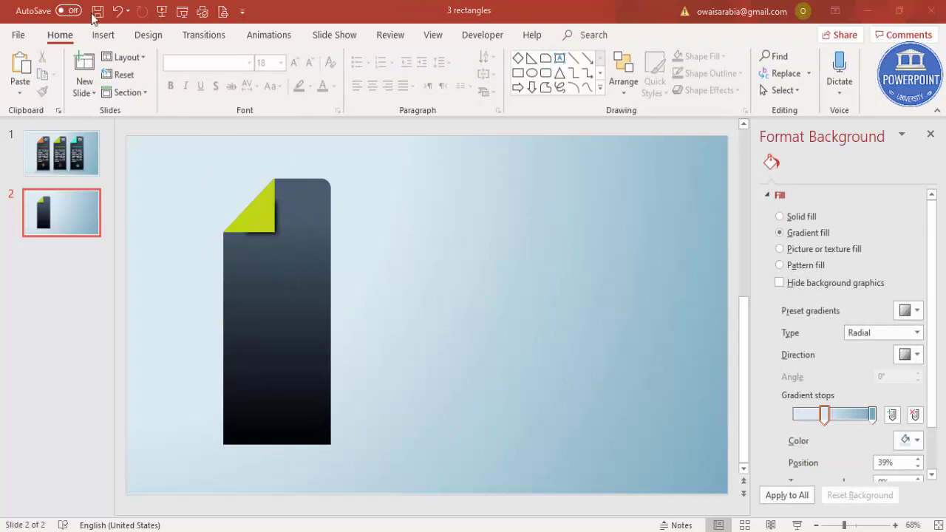
Step: Add a text box reading '01', centred and coloured white
click(103, 35)
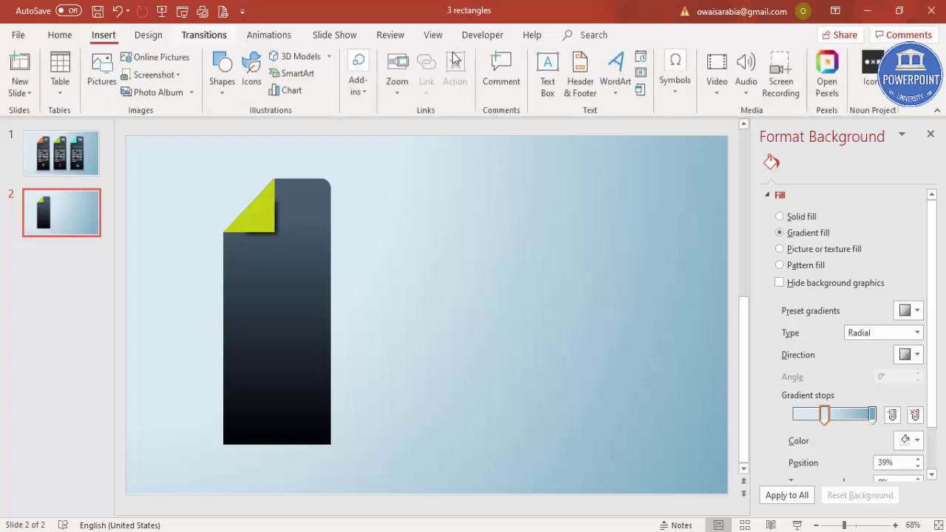
click(547, 74)
click(395, 176)
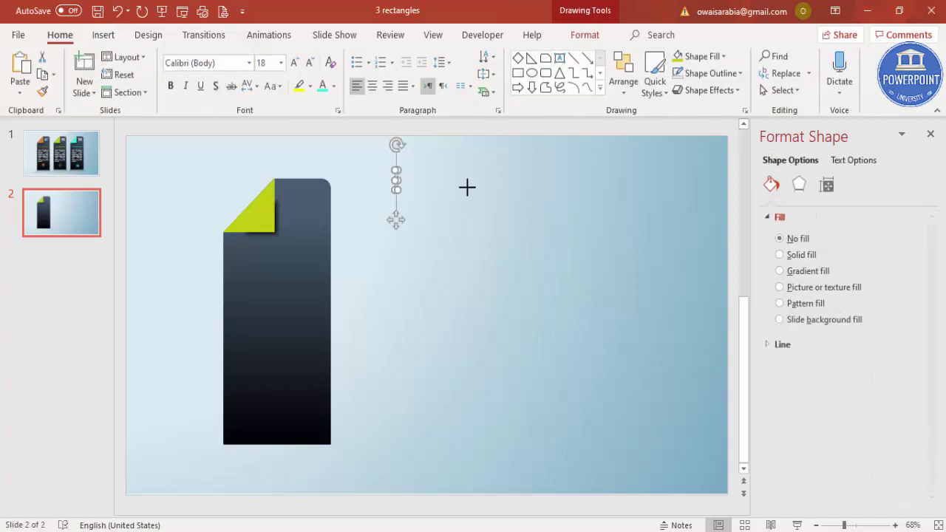
text(01)
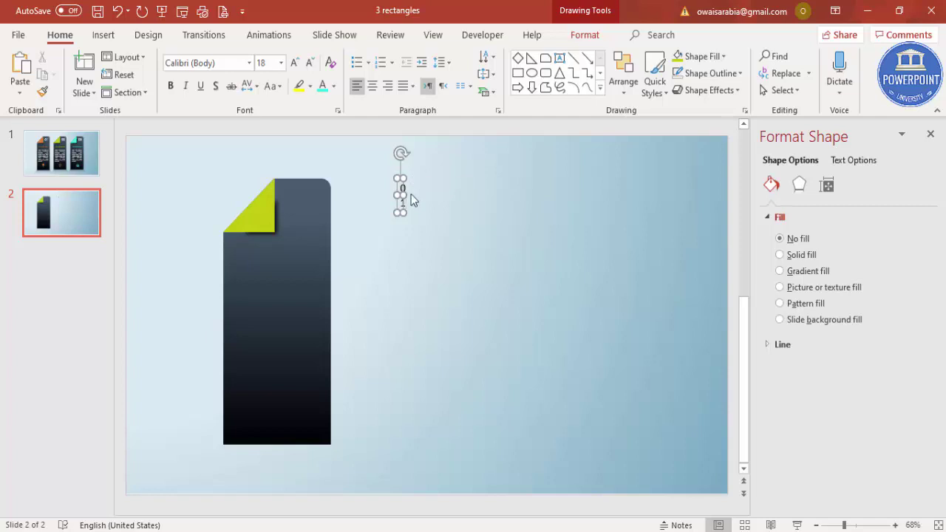
drag(406, 194, 449, 189)
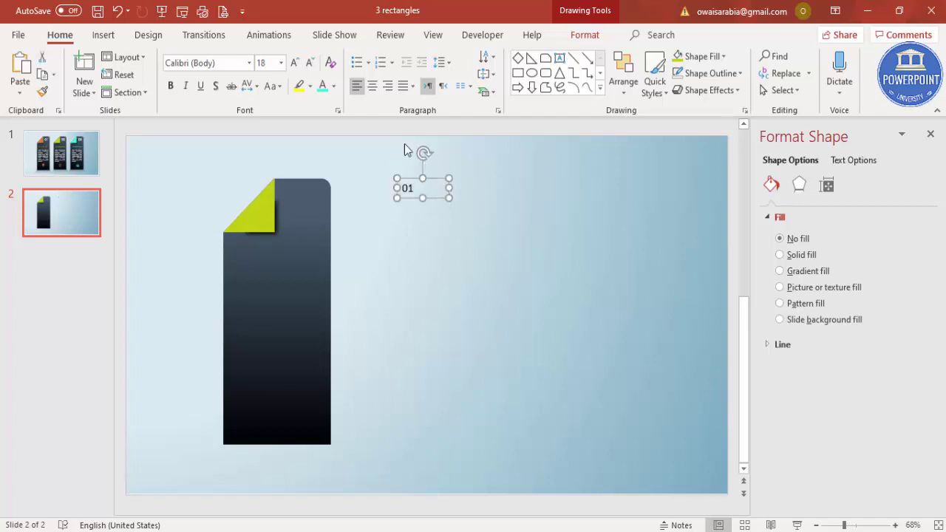
click(373, 87)
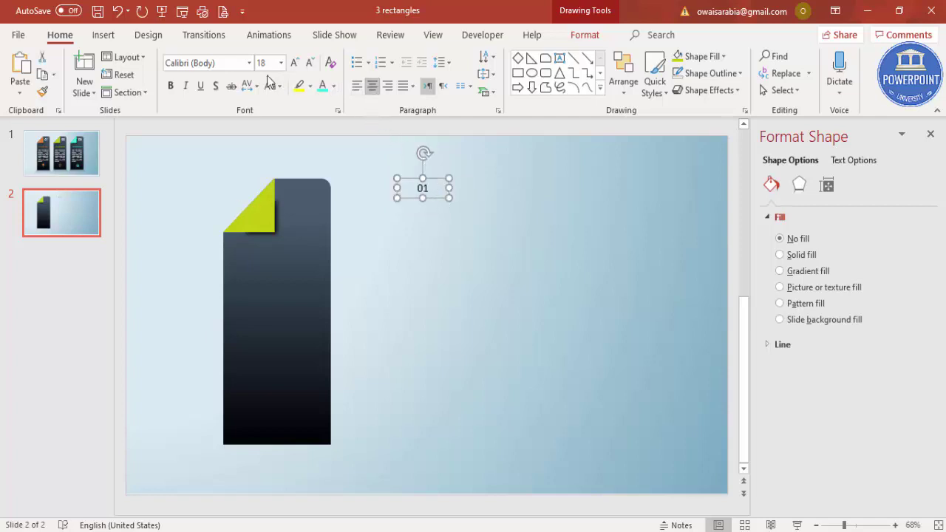
click(334, 87)
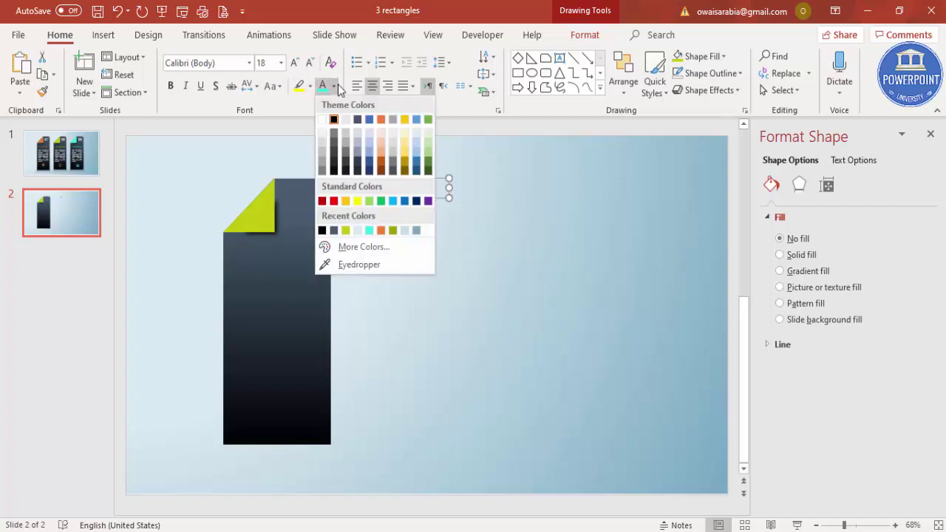
click(328, 126)
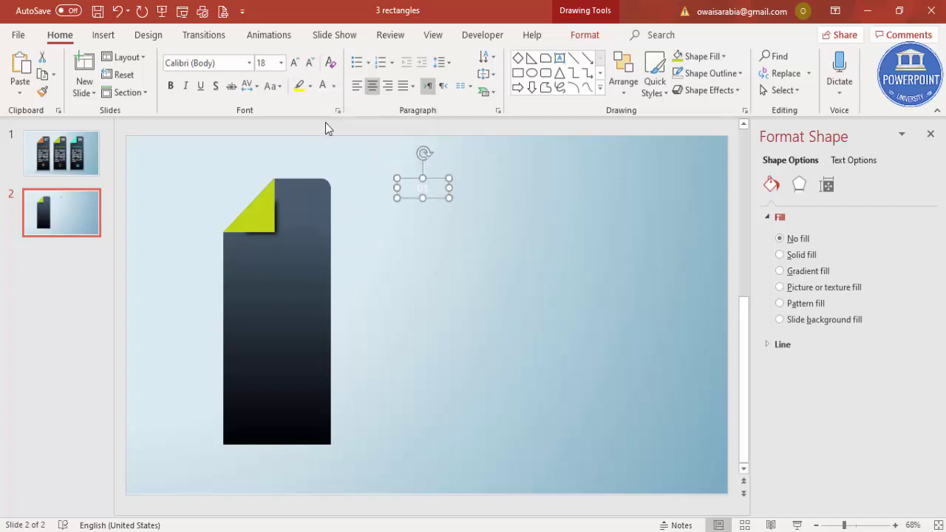
Step: Set '01' to Century Gothic 36 pt and place it at the card's top-right
click(231, 67)
text(C)
key(Return)
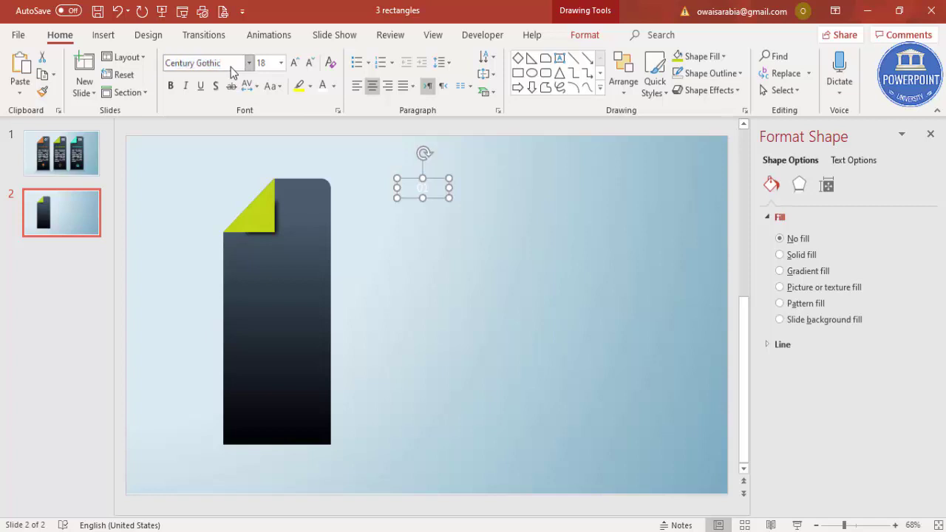
drag(425, 179, 307, 191)
click(295, 62)
click(294, 62)
click(294, 62)
click(294, 62)
click(294, 62)
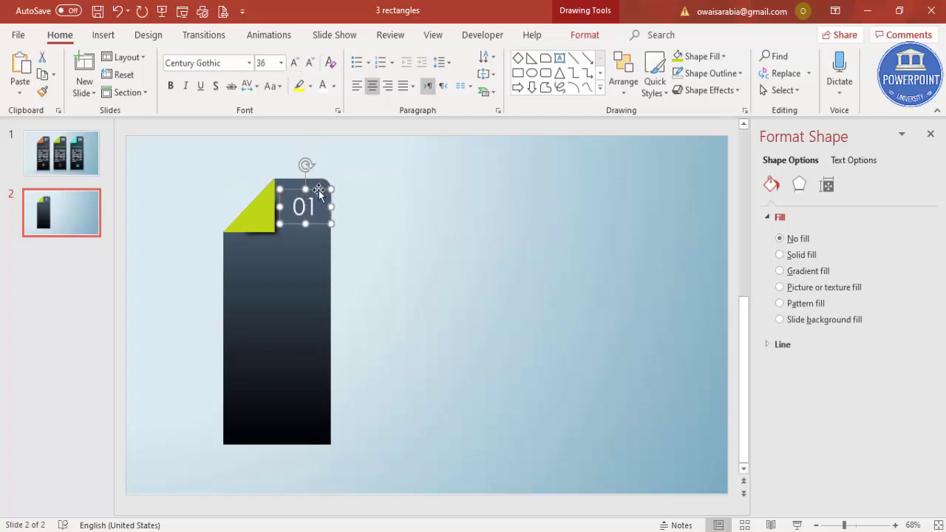
Step: Add an 'Add your Title' text box below the fold in Century Gothic
click(353, 196)
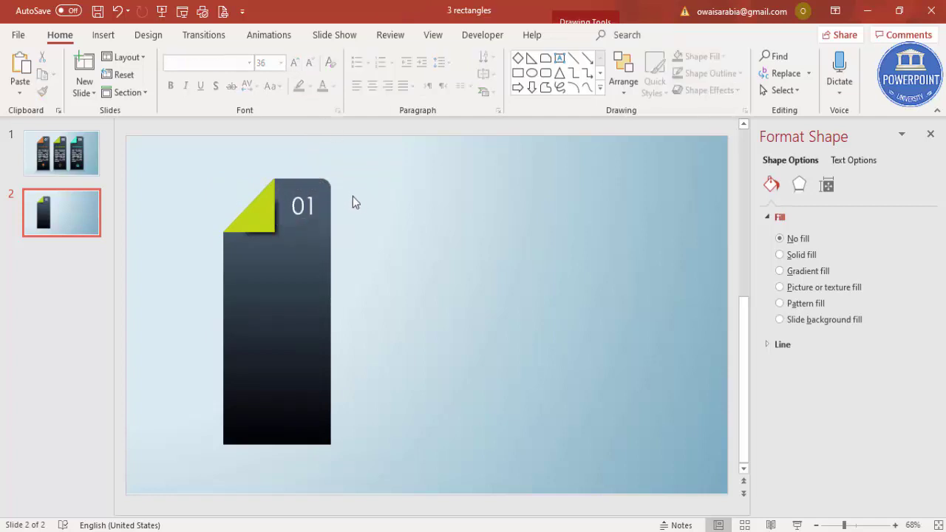
click(103, 35)
click(547, 74)
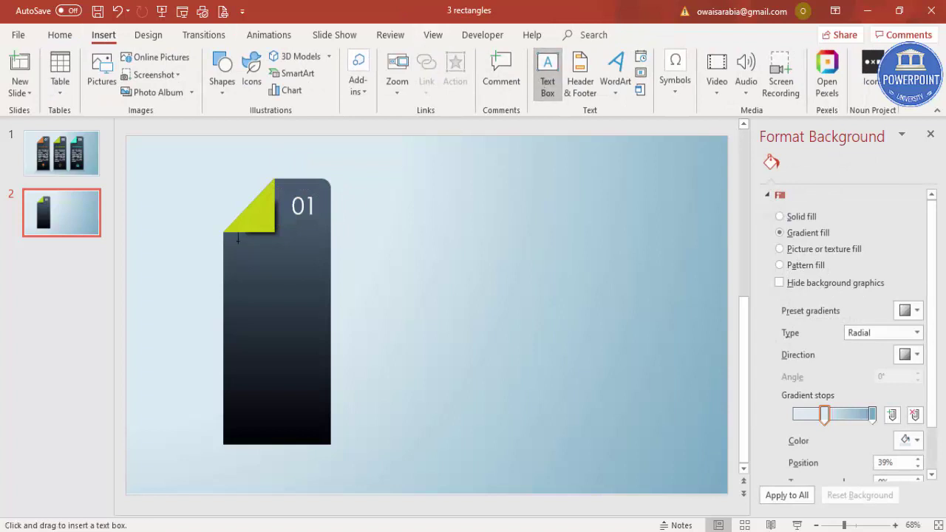
drag(236, 253, 315, 284)
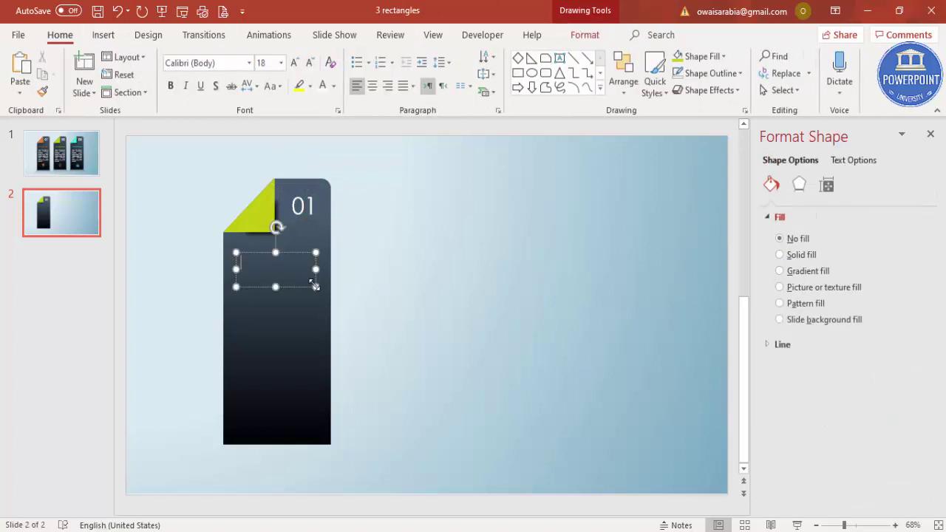
text(Add your)
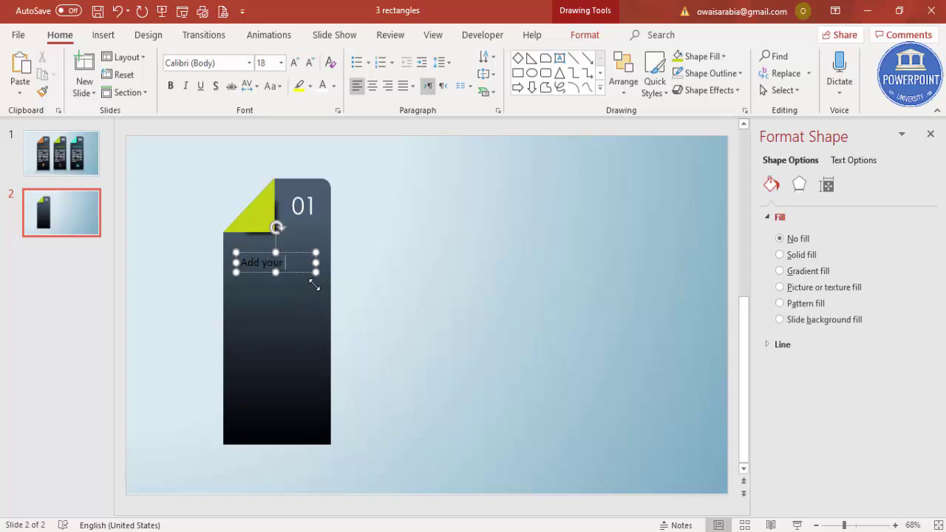
text( Title)
click(302, 253)
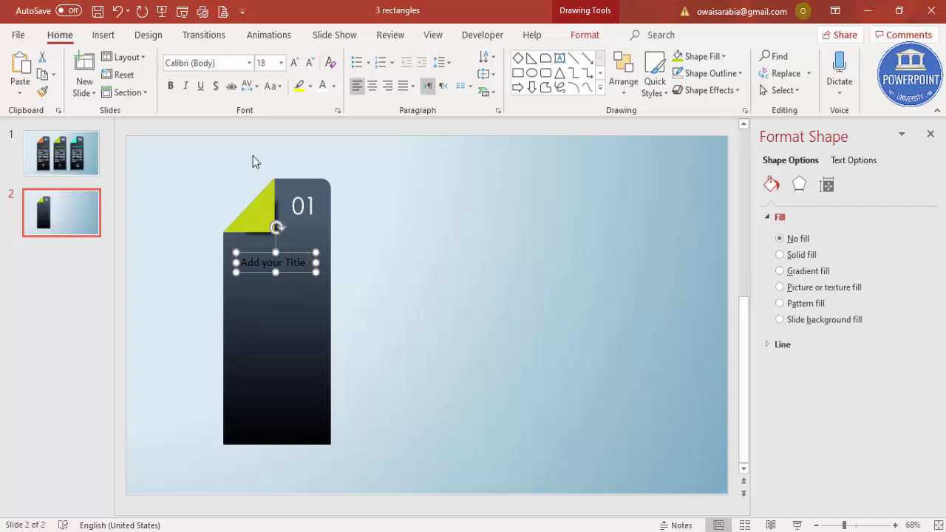
click(224, 65)
text(Century Gothic)
key(Return)
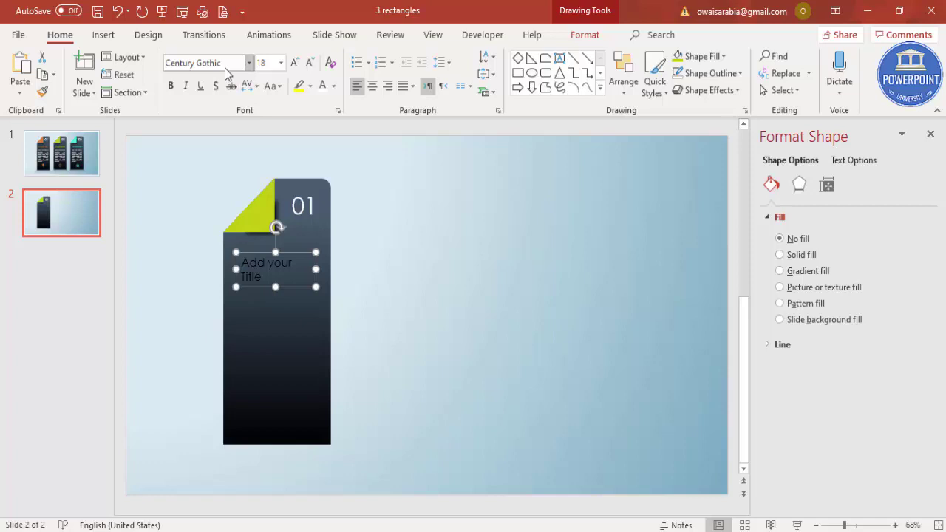
Step: Make the title centred, bold and lime, widening its box across the card
click(376, 88)
click(323, 86)
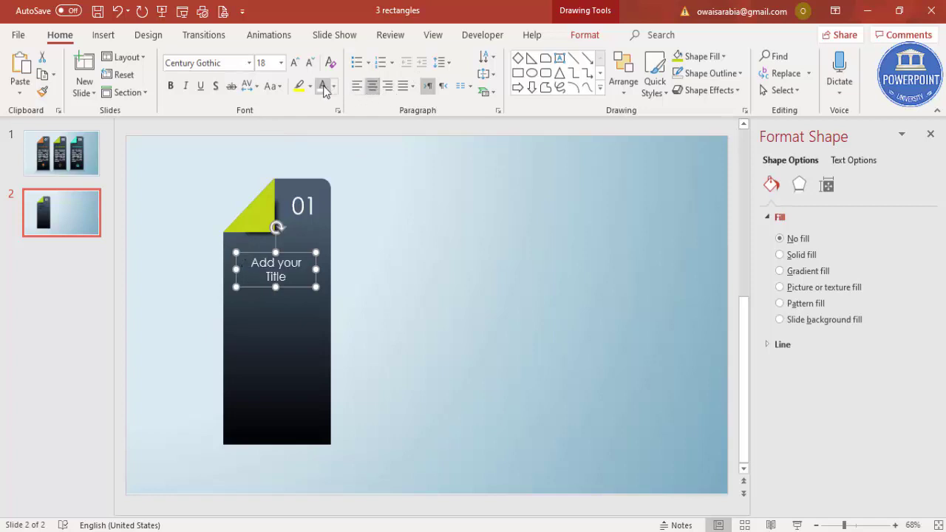
drag(316, 269, 329, 270)
click(170, 85)
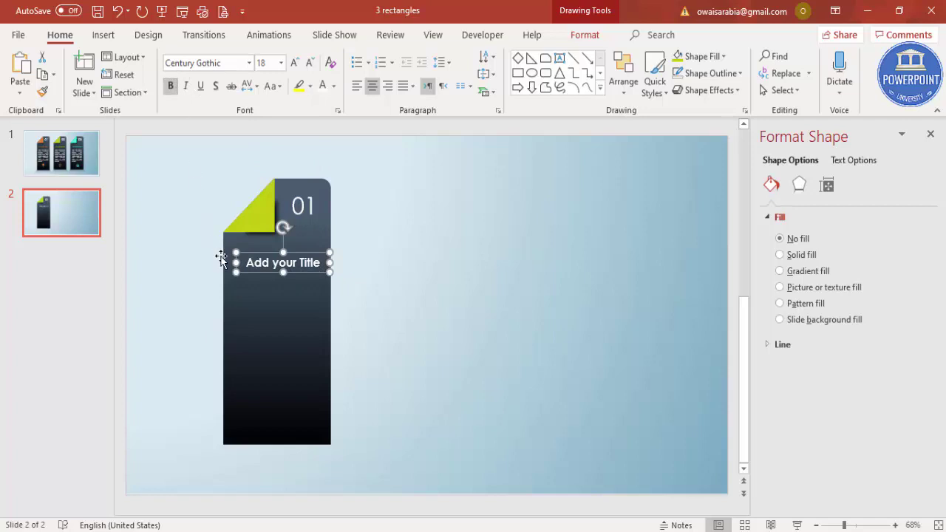
drag(231, 263, 223, 262)
click(334, 87)
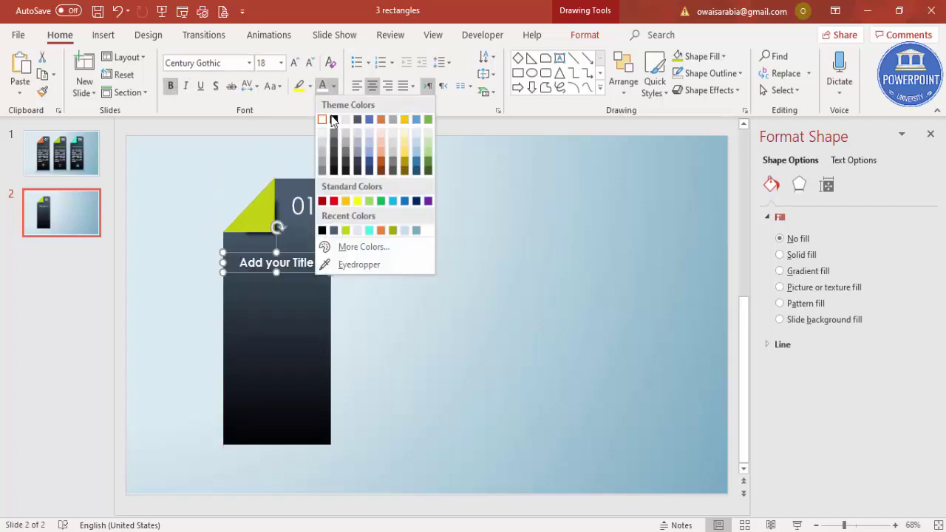
click(345, 231)
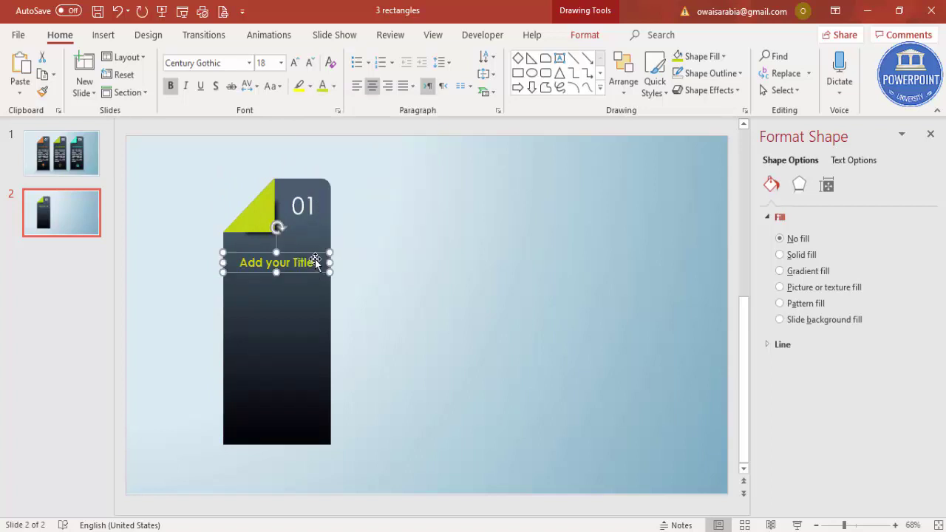
click(348, 265)
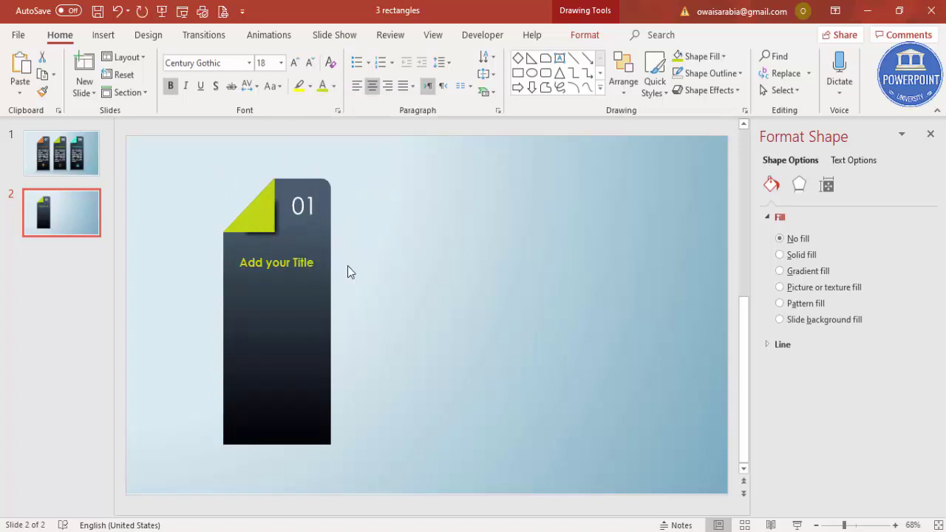
Step: Add a text box under the title reading 'Add your detail text here'
click(104, 35)
click(547, 80)
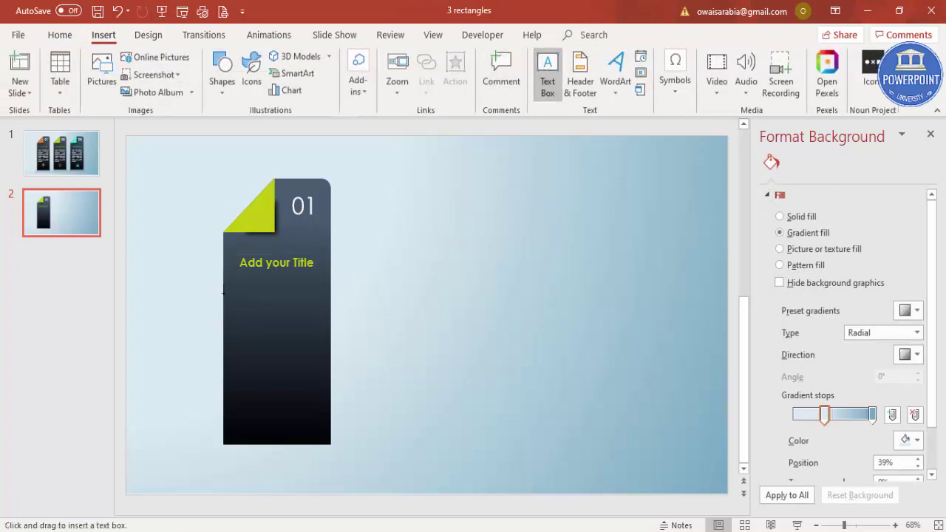
drag(226, 288, 329, 385)
text(Add your detail t)
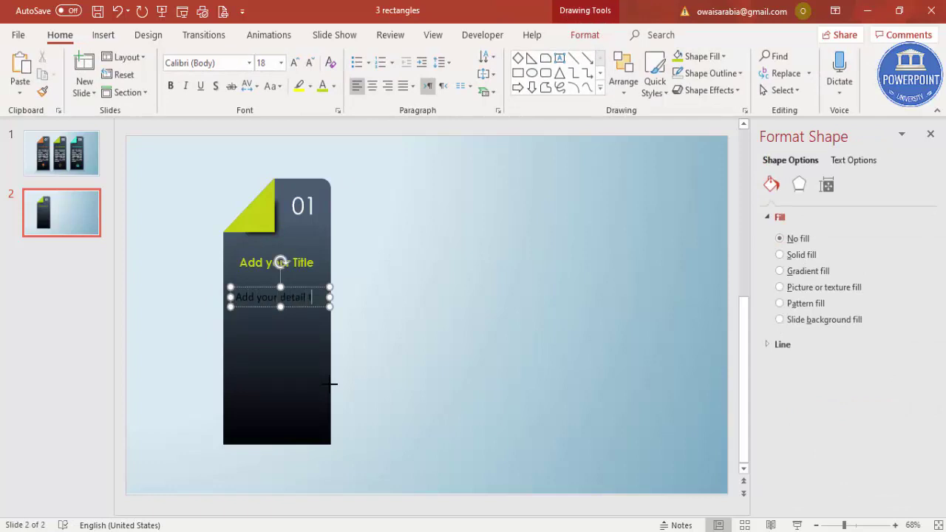
text(ext here)
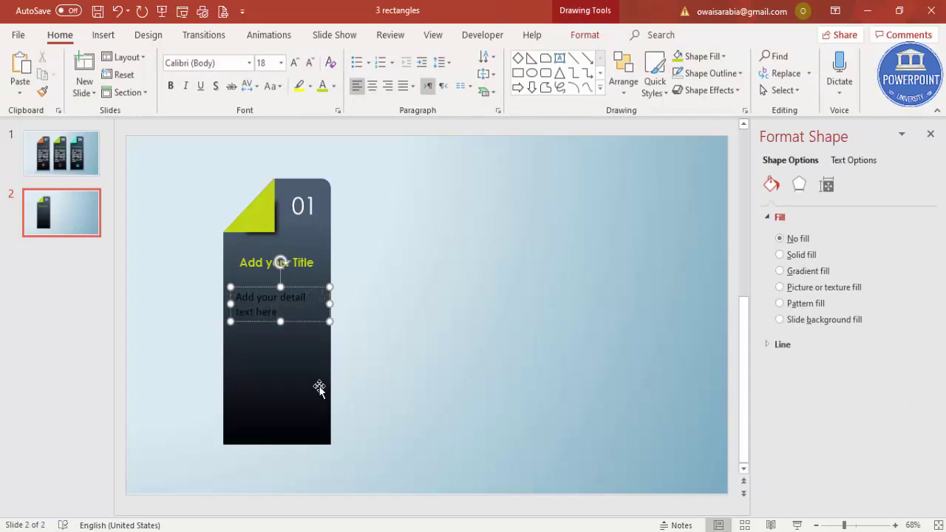
click(308, 284)
click(292, 308)
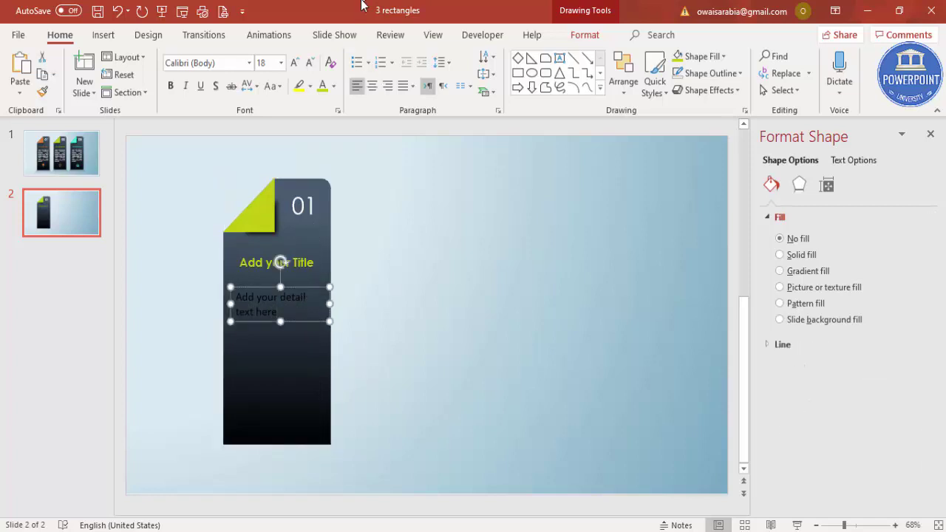
Step: Centre the detail text and make it White Darker 5%, Century Gothic, 14 pt
click(372, 86)
click(333, 86)
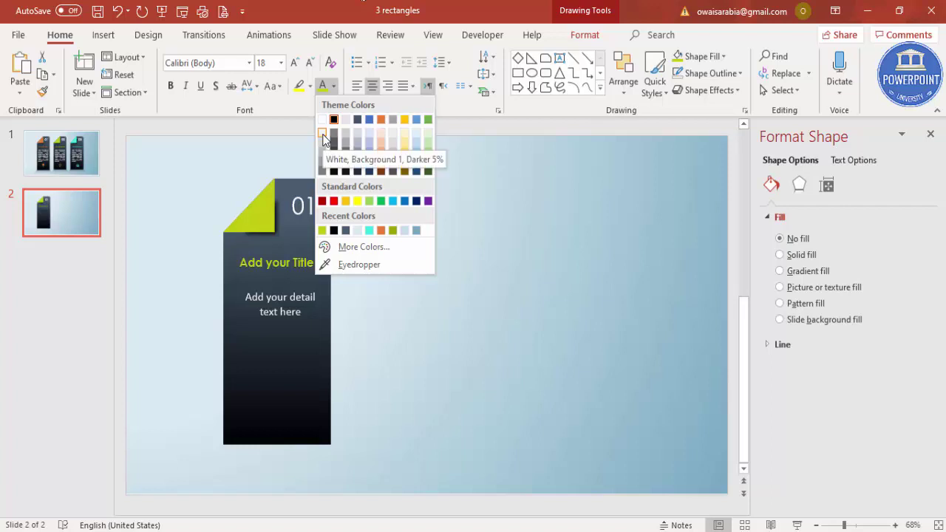
click(324, 141)
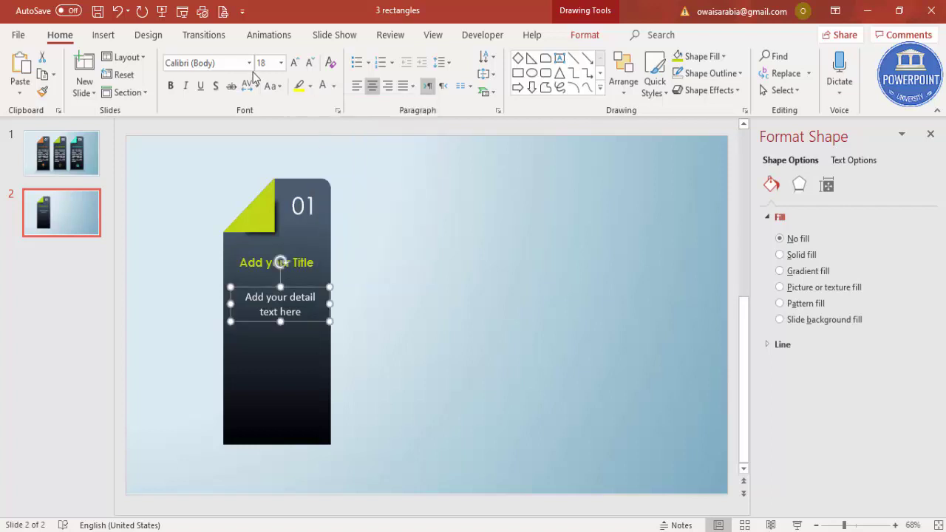
click(235, 70)
text(Century Gothic)
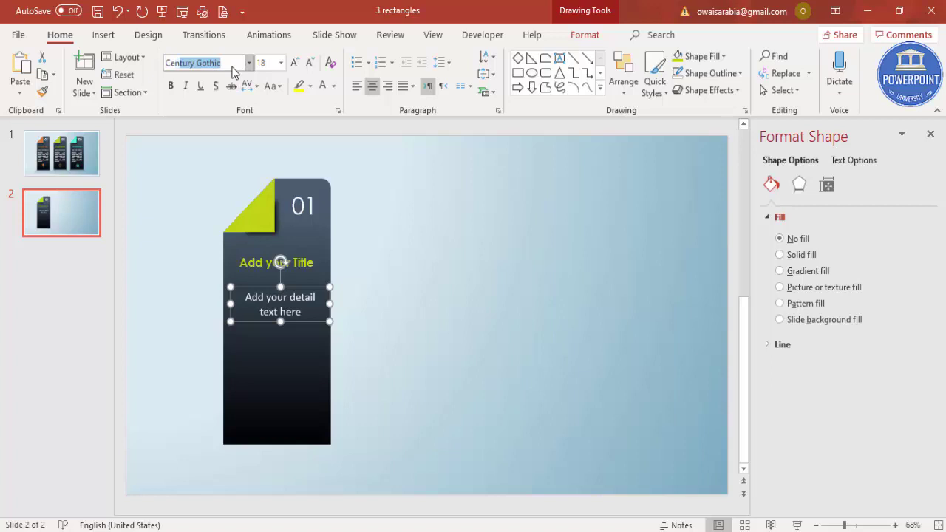
key(Return)
click(310, 63)
click(309, 62)
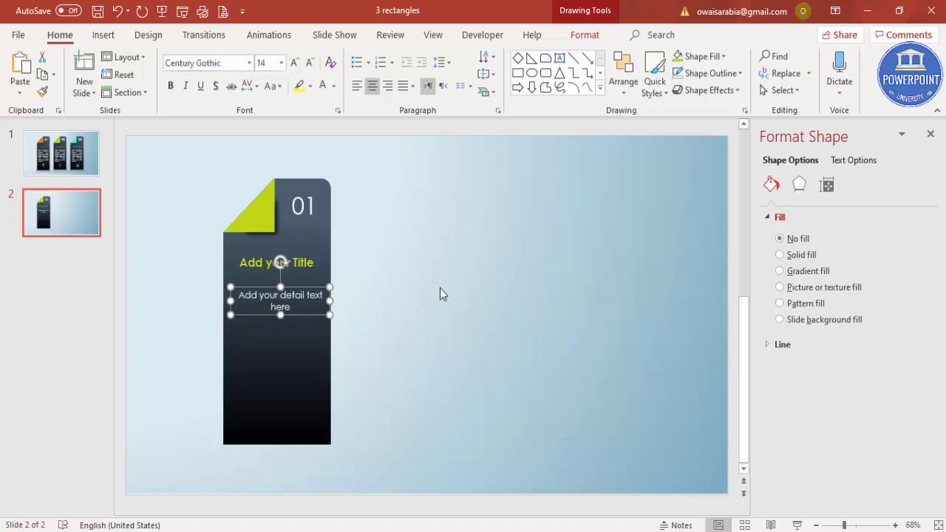
click(374, 190)
click(104, 34)
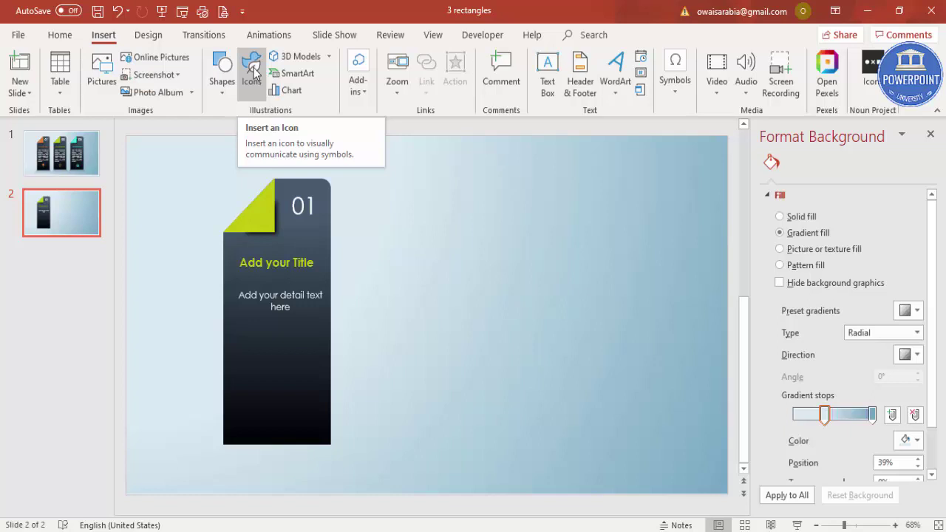
click(538, 68)
drag(409, 185, 621, 220)
text(www.thenounproject.com)
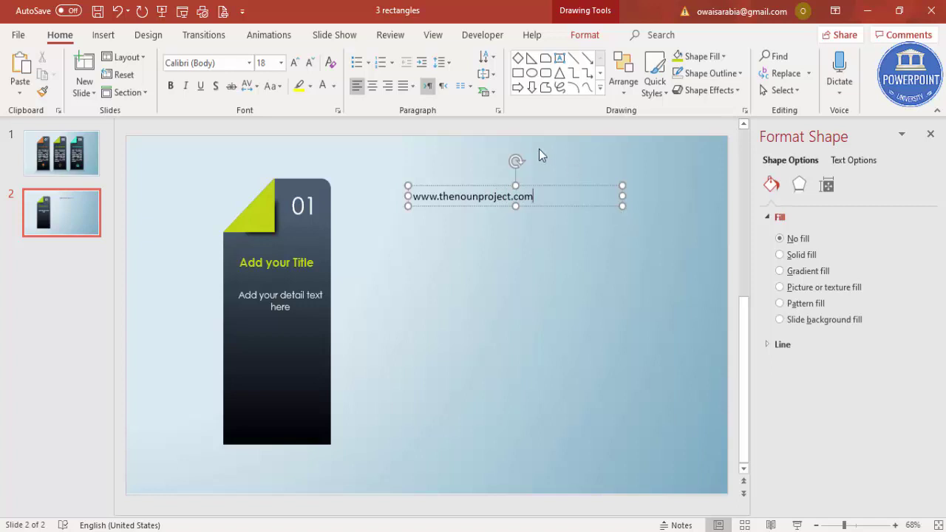
click(530, 186)
click(294, 63)
click(294, 62)
click(294, 63)
click(294, 63)
click(294, 63)
click(294, 63)
click(294, 63)
click(295, 63)
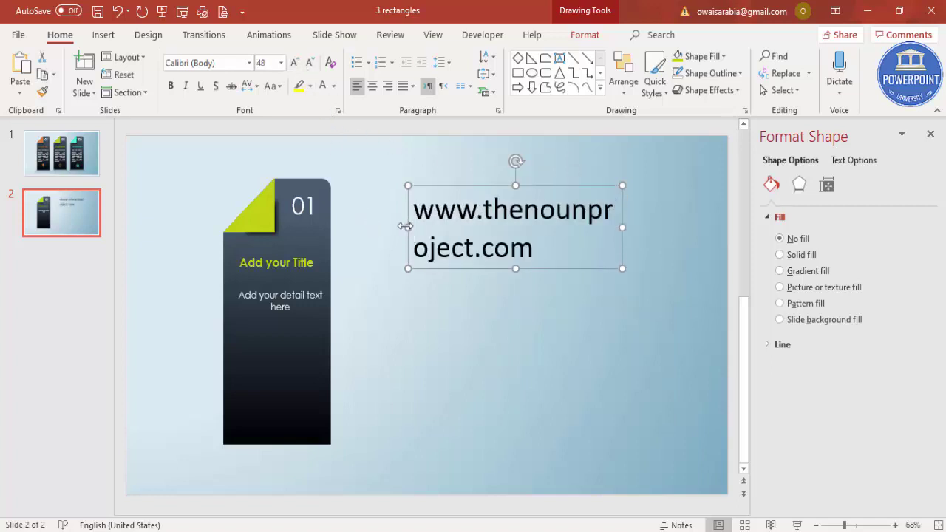
Step: Widen the address box onto one line, move it off the 01 label, then delete it
drag(405, 226, 297, 222)
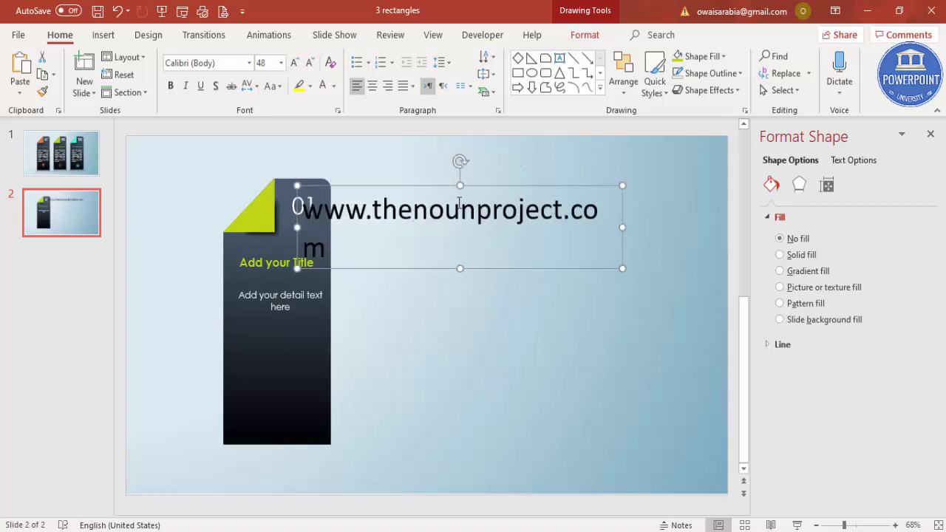
drag(622, 226, 659, 225)
drag(591, 187, 651, 219)
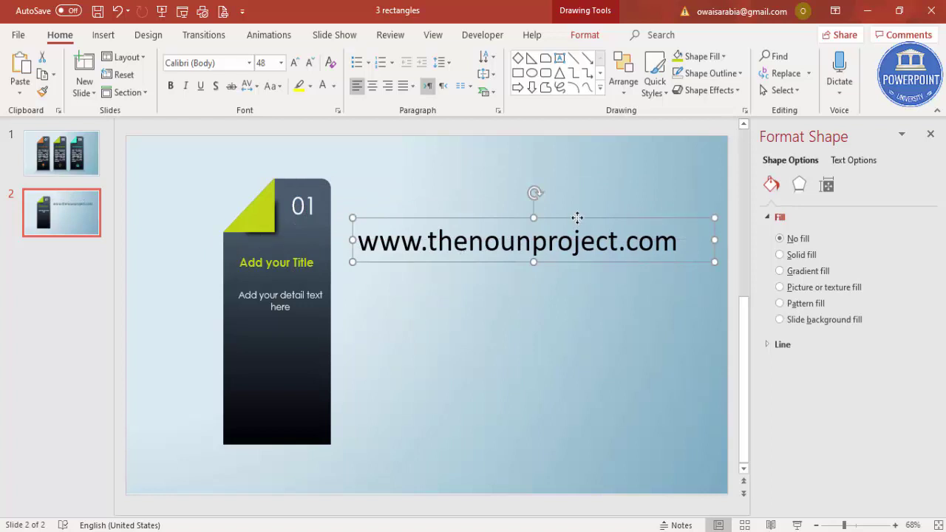
key(Delete)
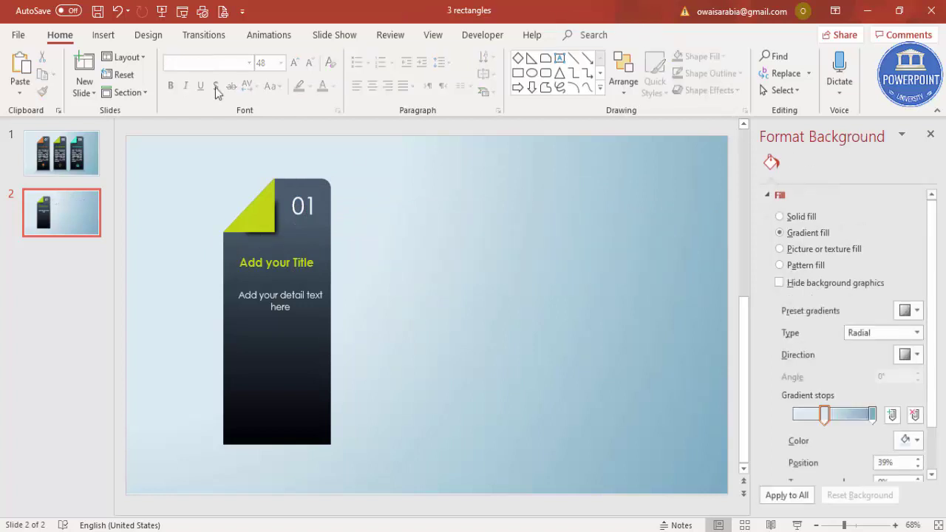
Step: Insert the Celebration trophy icon from the icon library
click(101, 35)
click(252, 69)
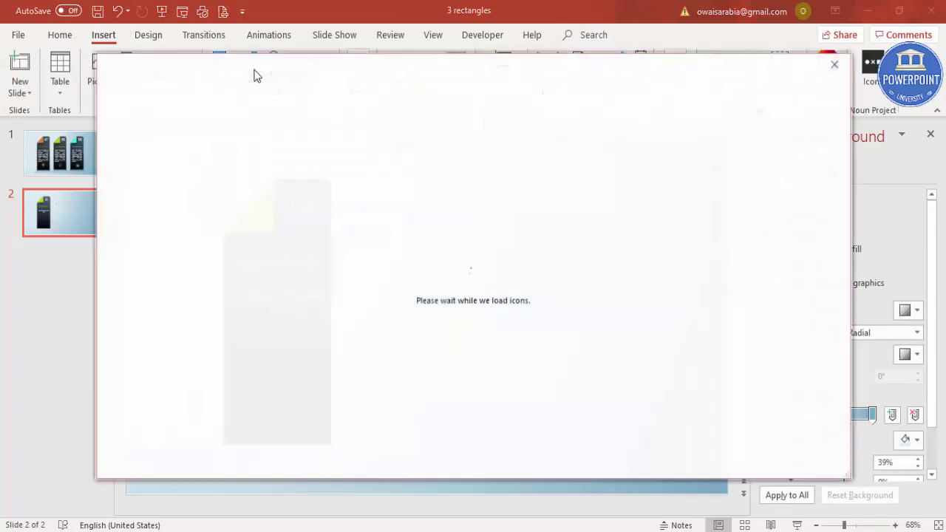
scroll(488, 277, down, 15)
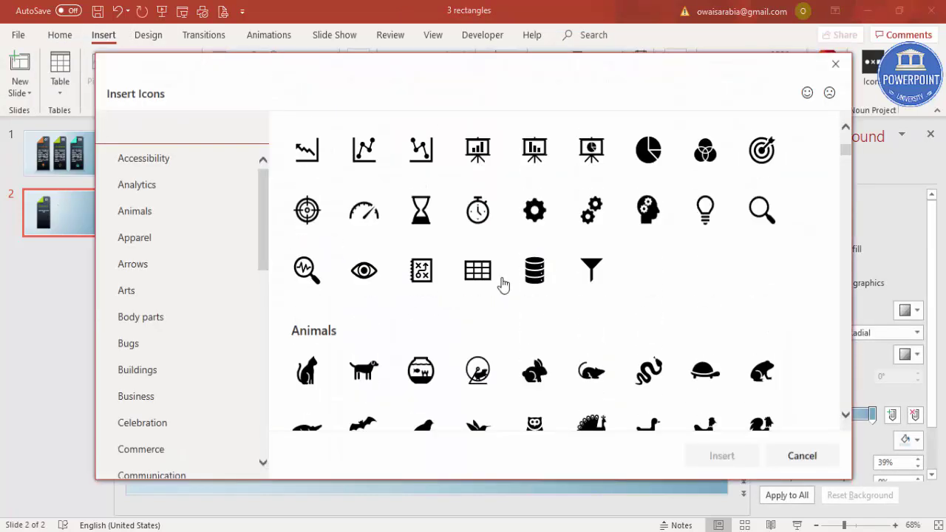
scroll(503, 284, down, 15)
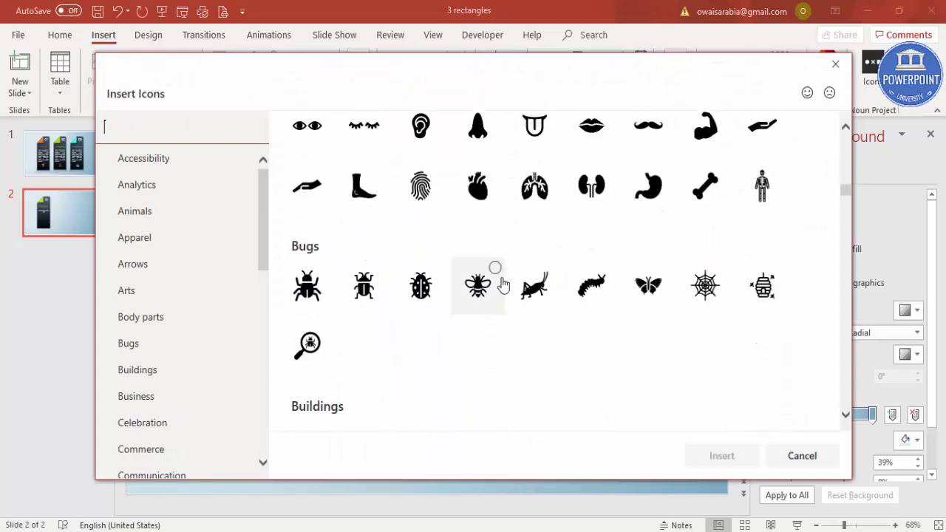
scroll(503, 283, down, 3)
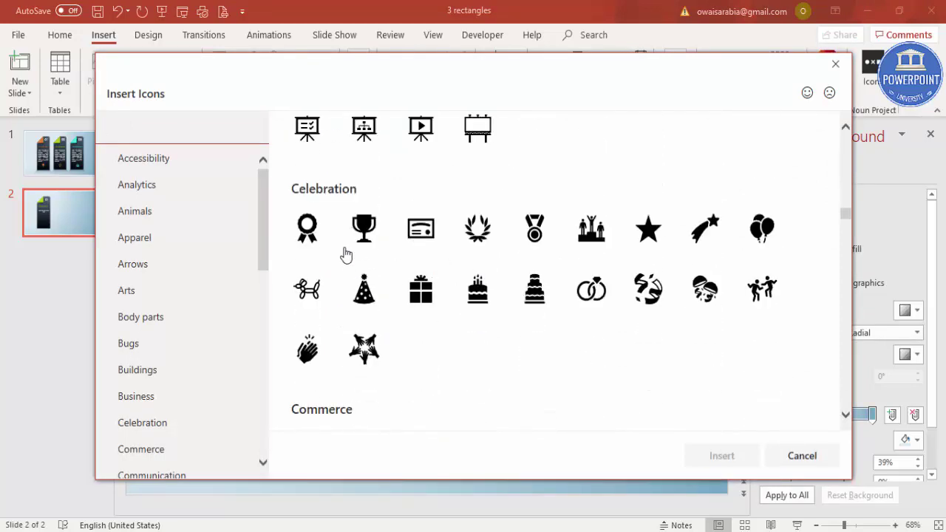
click(365, 247)
click(715, 456)
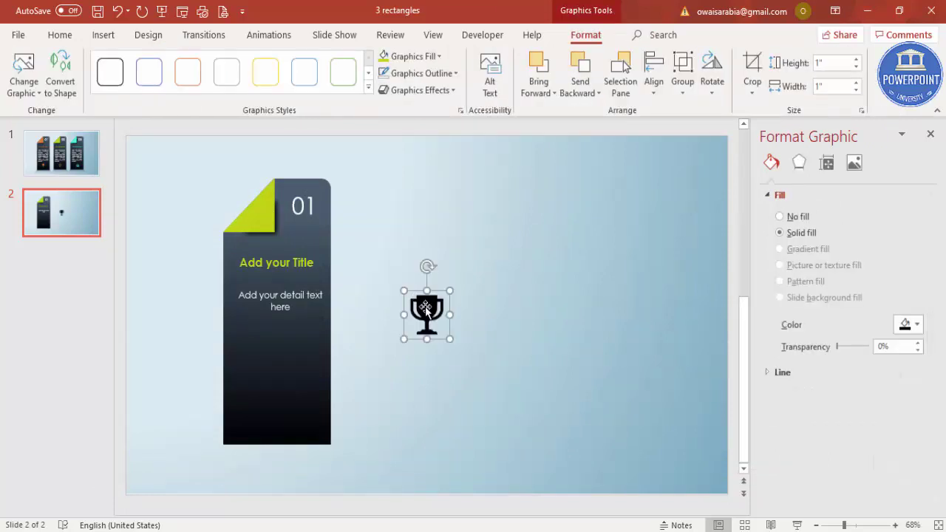
Step: Colour the trophy lime green, size it to 0.7", and place it at the card's bottom
click(435, 57)
click(384, 204)
click(841, 64)
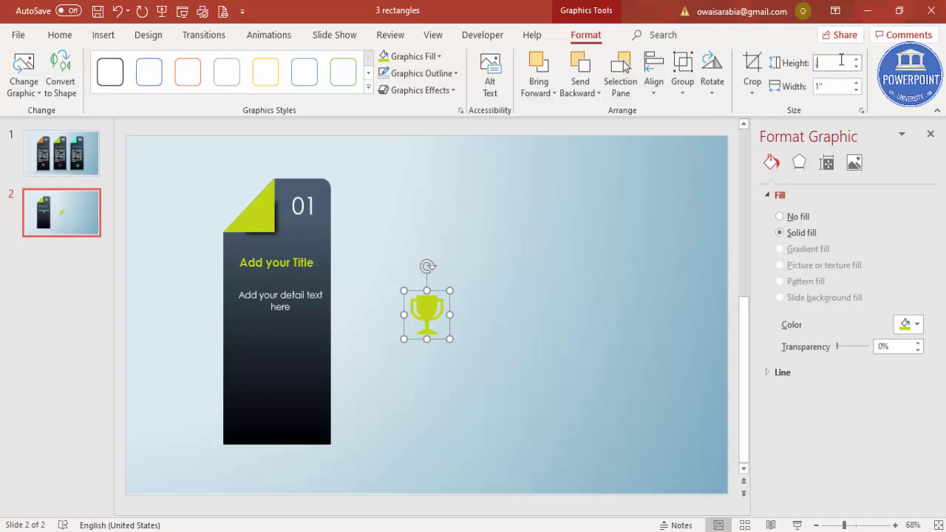
text(.7)
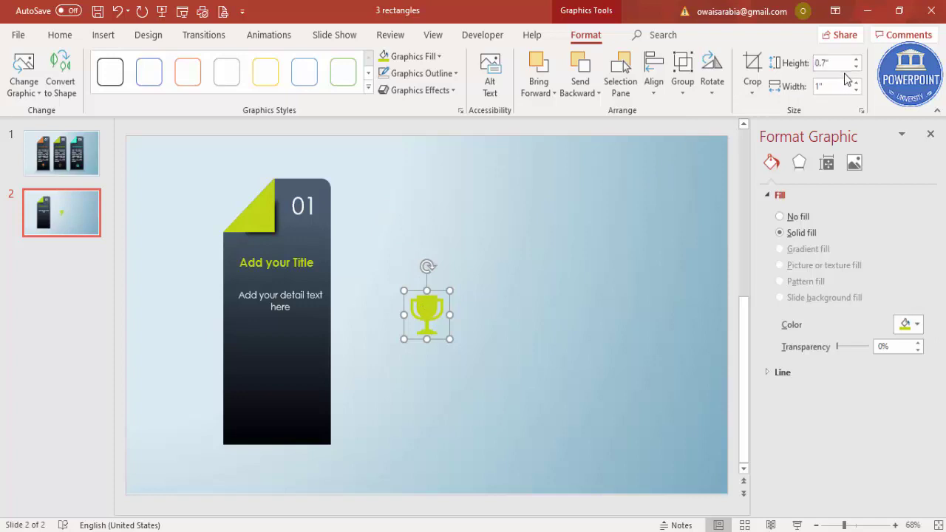
key(Return)
drag(426, 311, 282, 411)
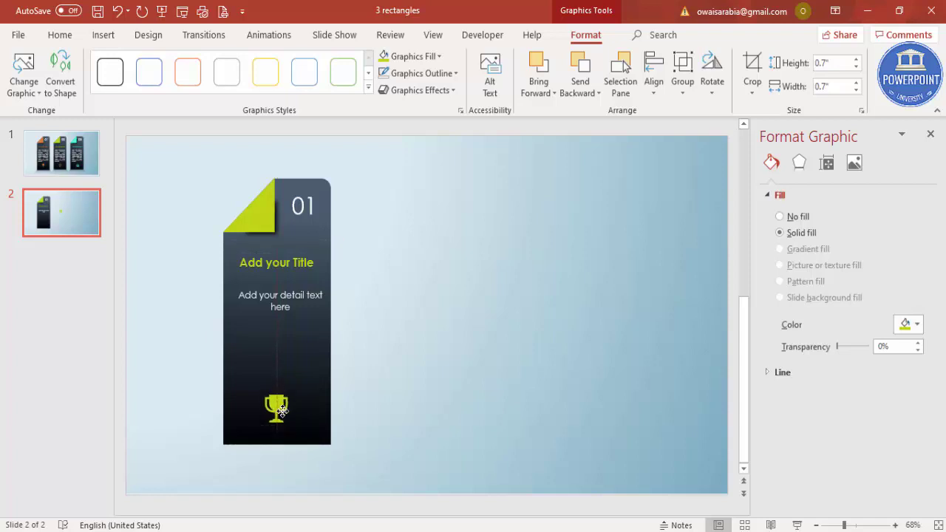
click(398, 359)
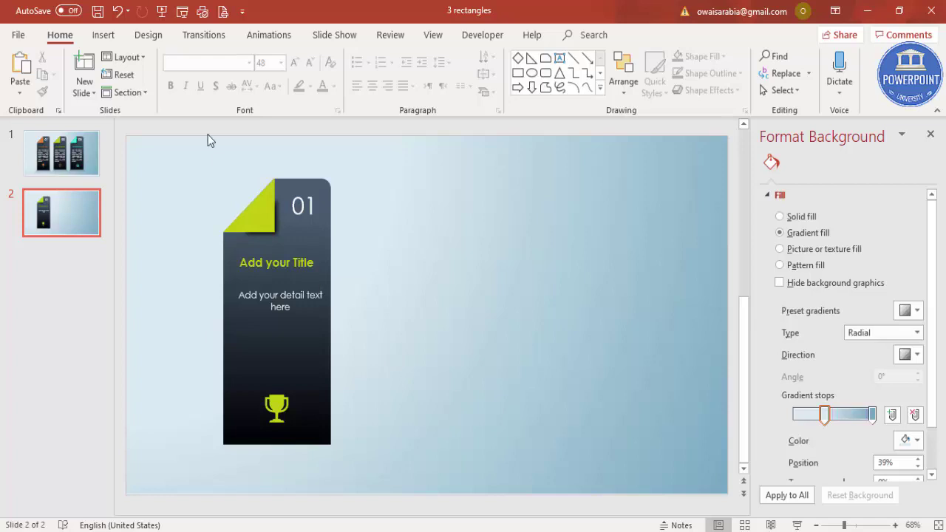
Step: Draw a rectangle just below the card and remove its outline
click(104, 34)
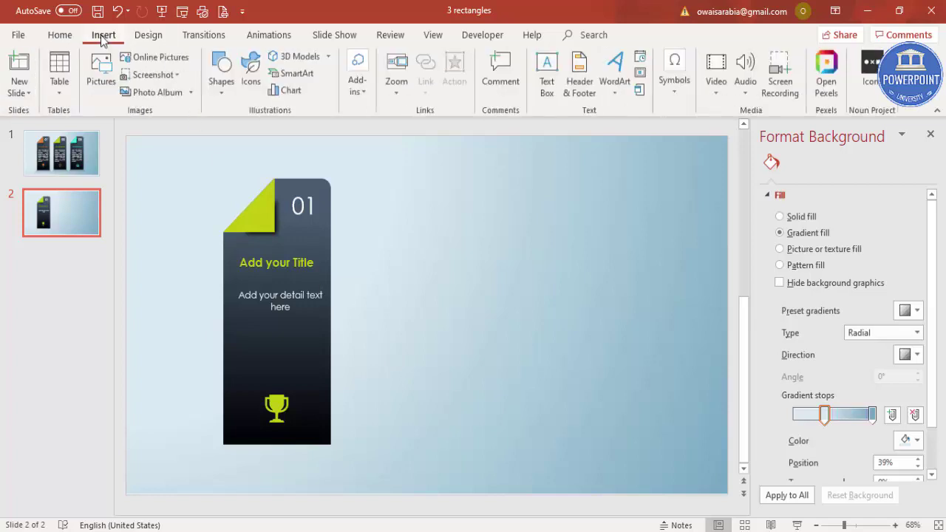
click(216, 95)
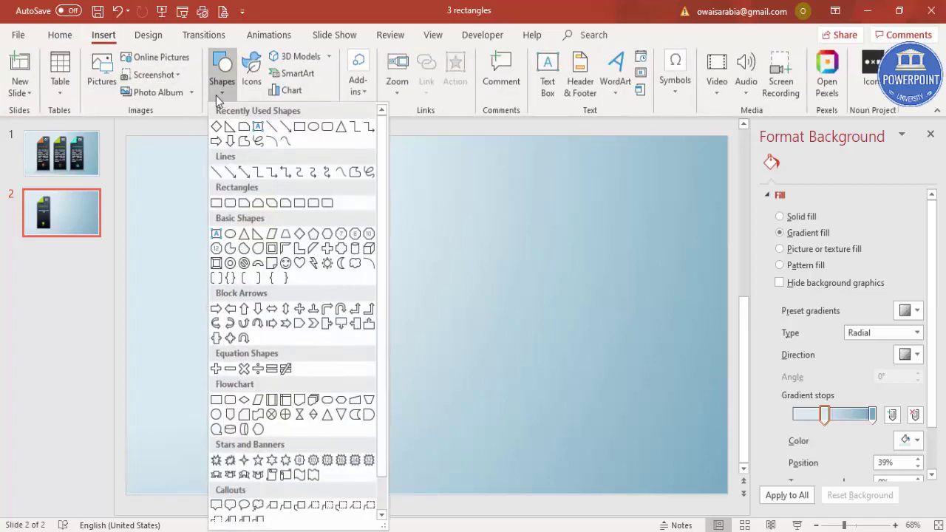
click(216, 203)
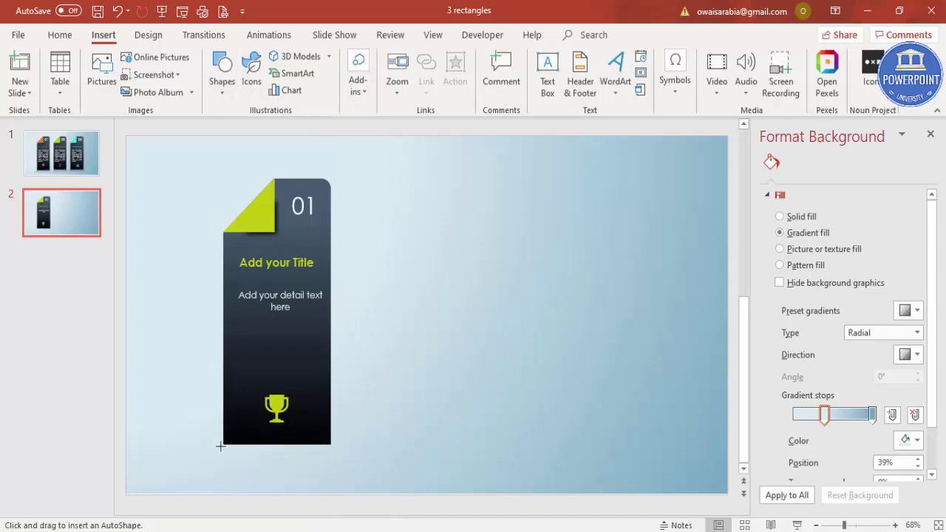
mouse_move(223, 445)
mouse_down()
mouse_move(287, 452)
mouse_move(321, 510)
mouse_move(323, 490)
mouse_move(330, 494)
mouse_up()
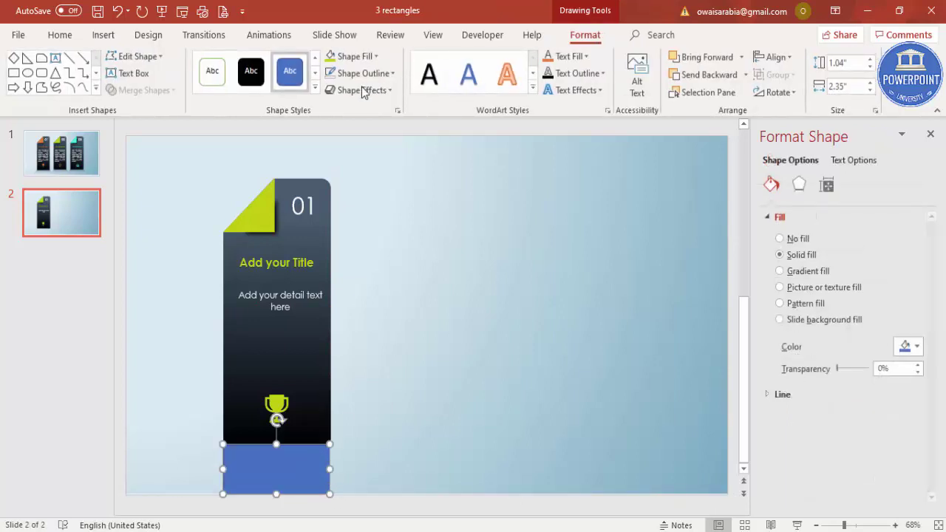
click(363, 73)
click(373, 233)
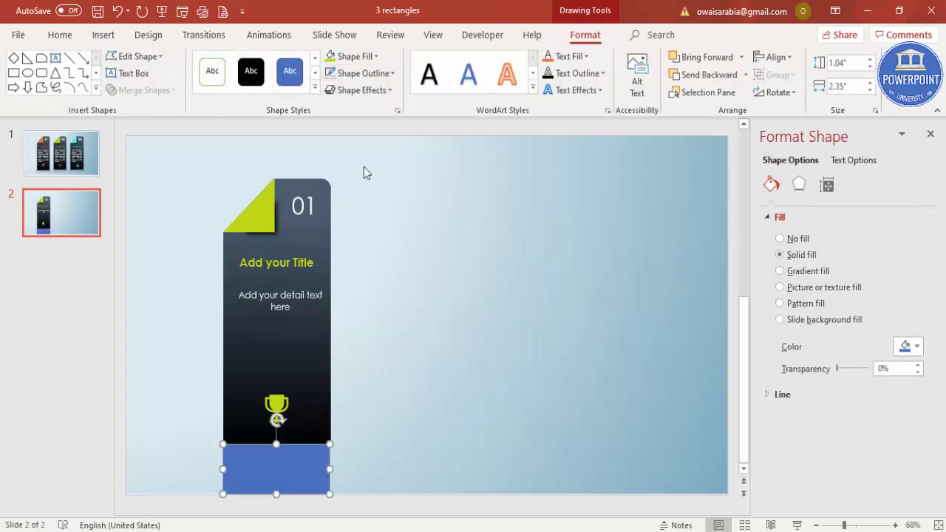
Step: Fill the rectangle with a linear gradient ending in black, direction 270°
click(794, 274)
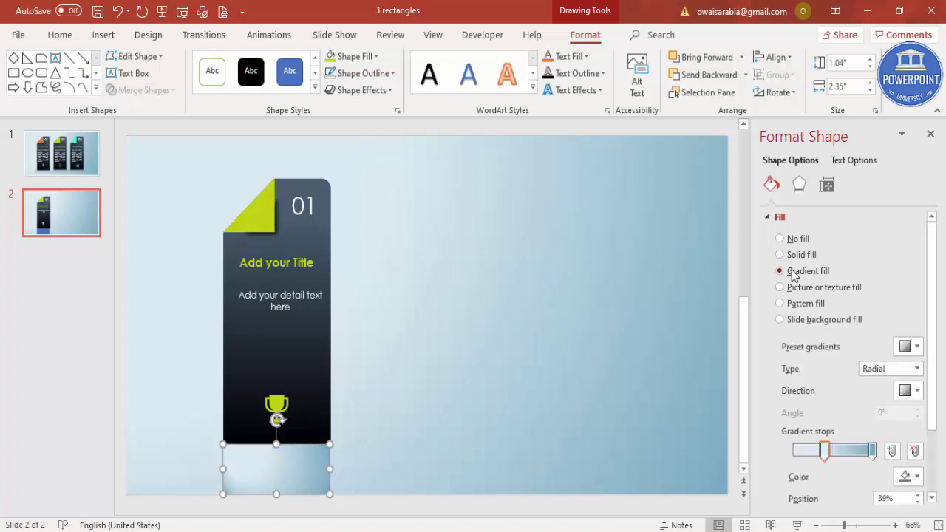
drag(825, 451, 793, 451)
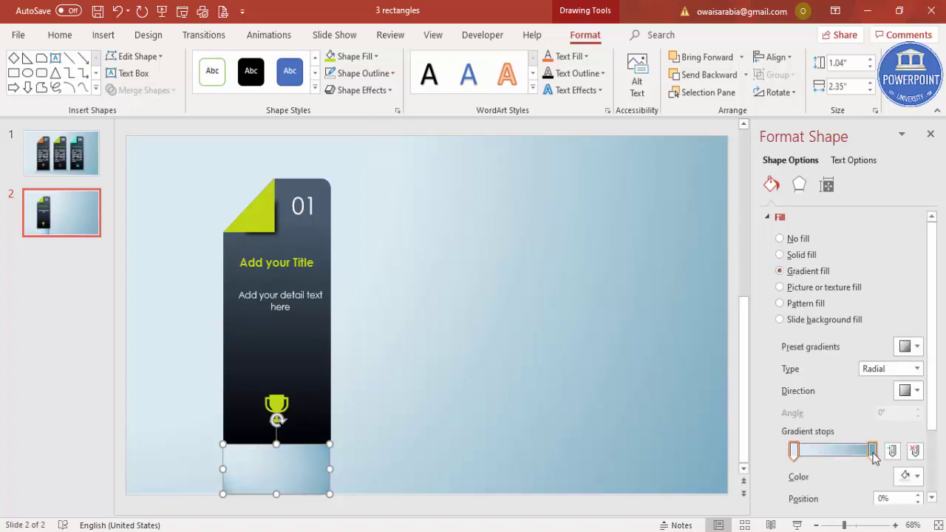
click(891, 368)
click(878, 382)
click(873, 450)
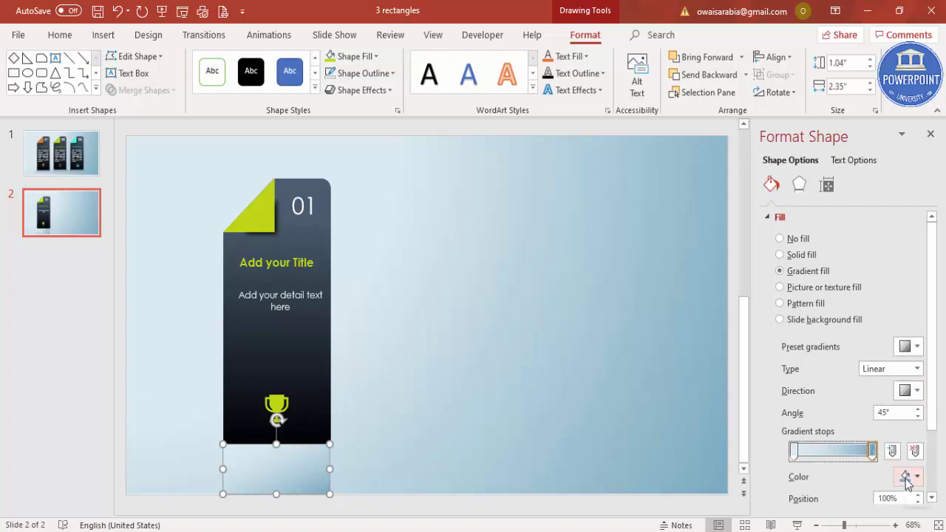
click(910, 477)
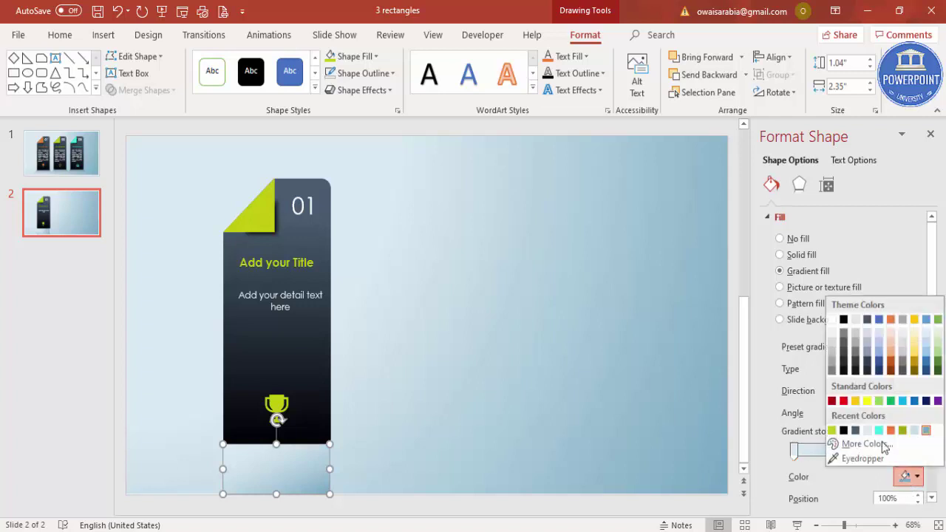
click(844, 321)
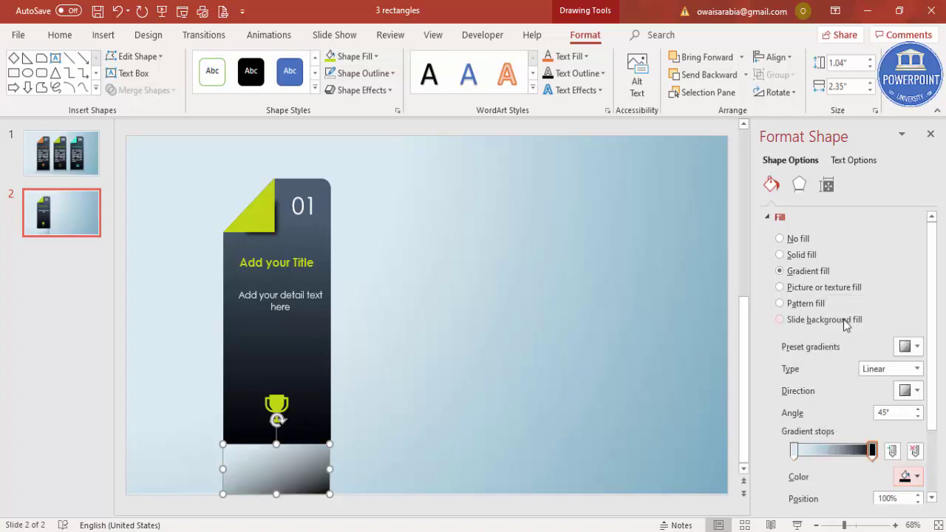
click(909, 390)
click(843, 443)
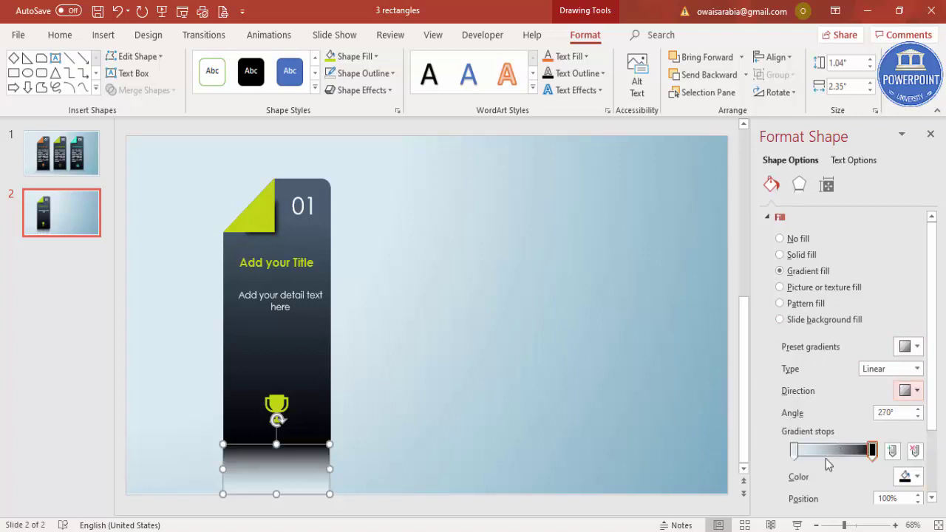
click(795, 451)
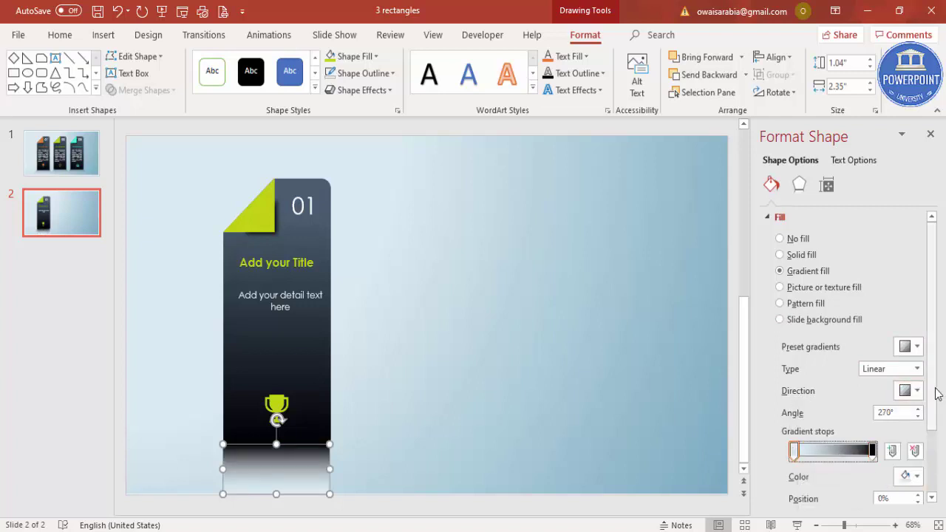
drag(935, 426, 933, 459)
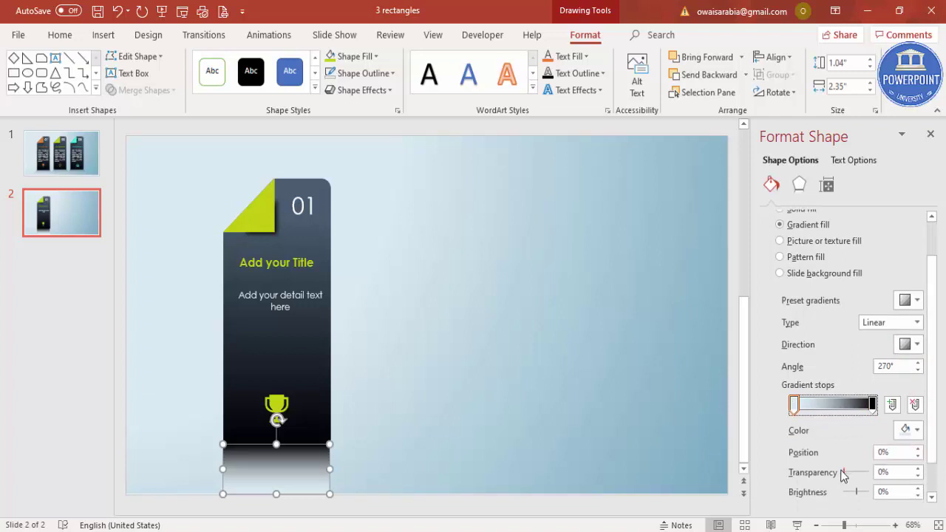
Step: Use Edit Points to pull the rectangle's bottom corners outward into a trapezoid
right_click(299, 464)
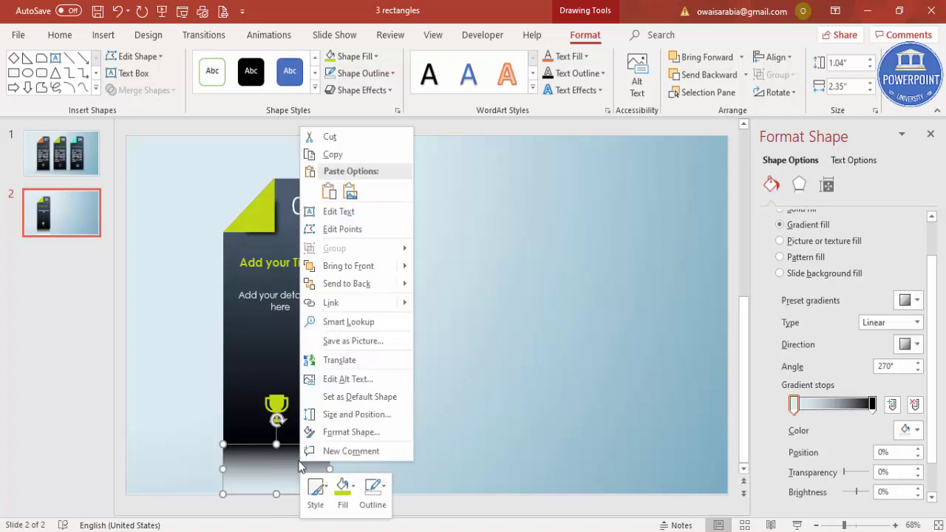
click(351, 230)
drag(330, 493, 355, 497)
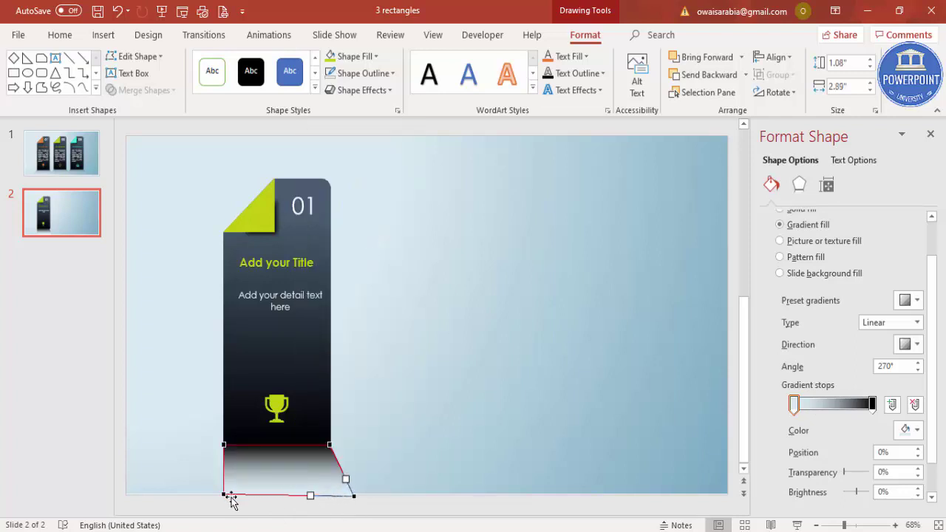
drag(226, 494, 189, 494)
drag(354, 498, 360, 495)
click(535, 444)
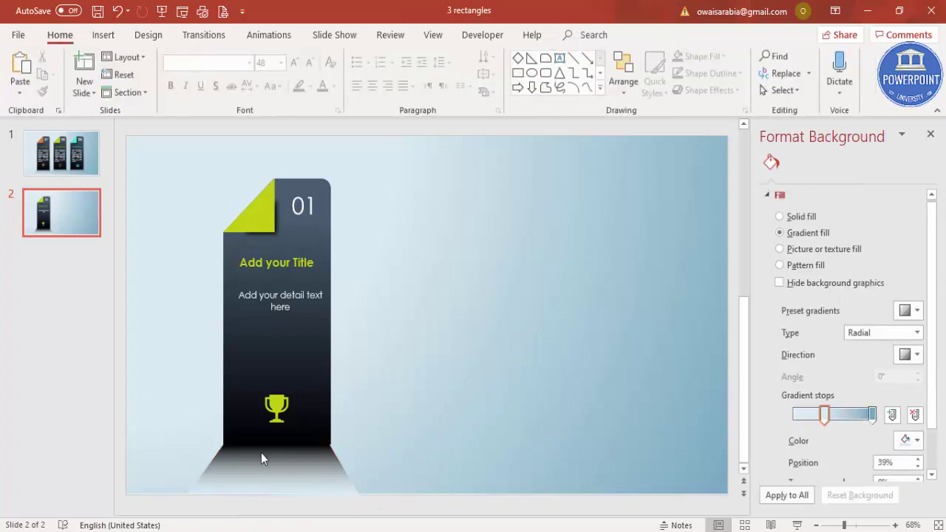
Step: Set the shadow's first gradient stop to 100% transparency so it fades out
click(268, 484)
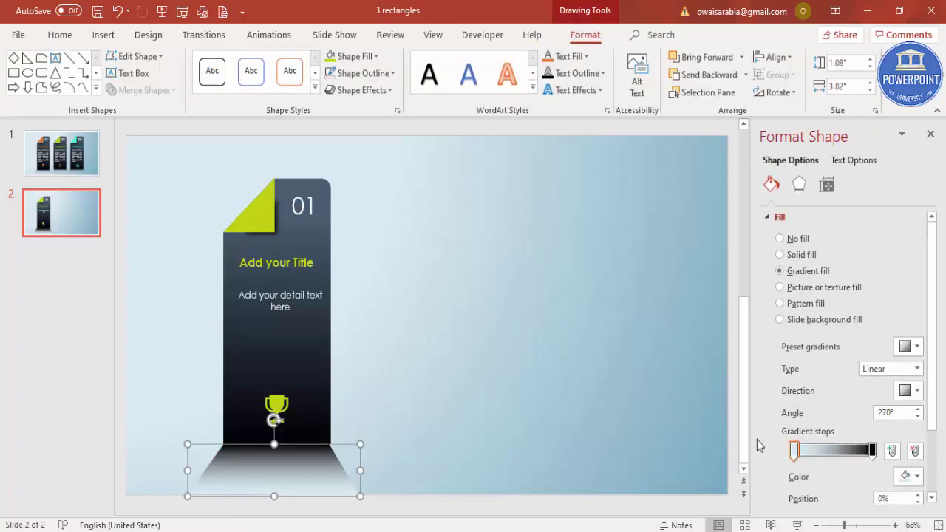
click(796, 450)
scroll(933, 399, down, 2)
drag(846, 439, 876, 439)
click(462, 297)
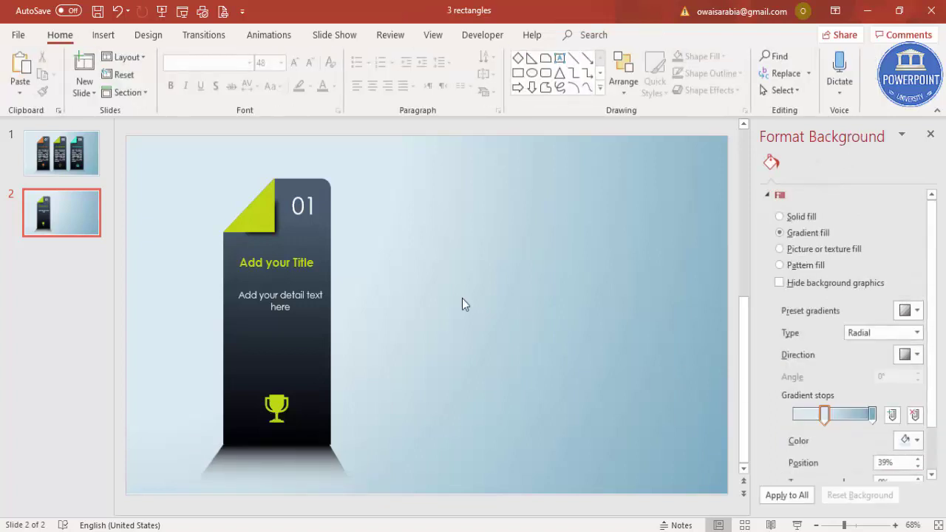
mouse_move(148, 155)
mouse_down()
mouse_move(257, 401)
mouse_move(417, 516)
mouse_up()
Step: Group the card's pieces and duplicate it twice into evenly spaced copies to the right
click(431, 326)
key(ctrl+a)
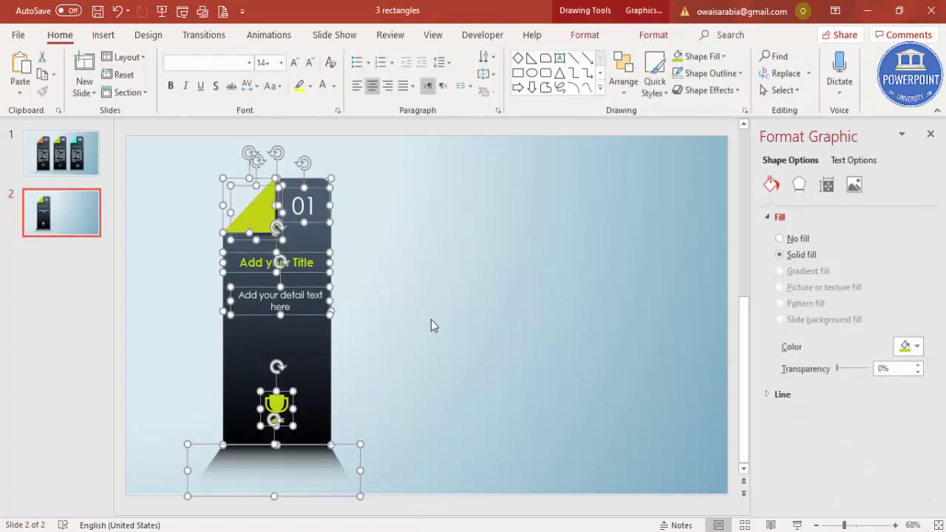
key(ctrl+g)
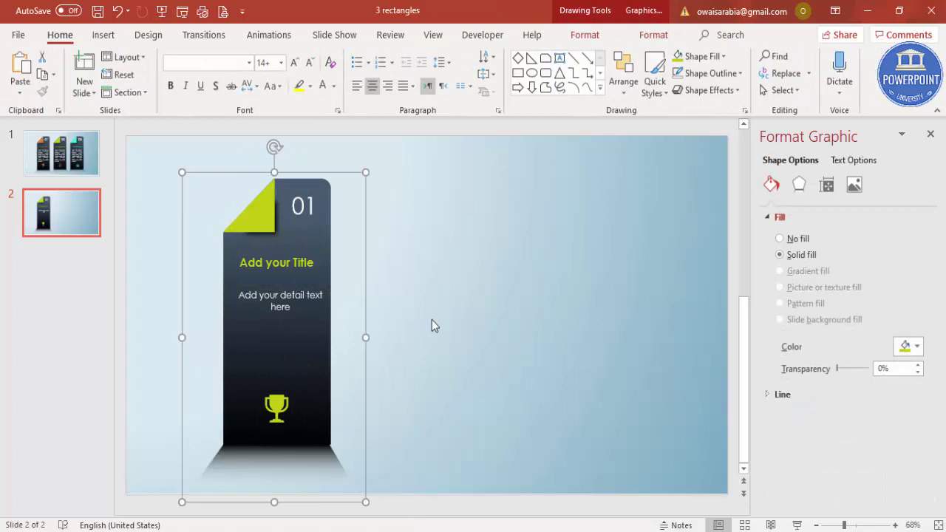
key(ctrl+d)
drag(326, 251, 479, 245)
key(ctrl+d)
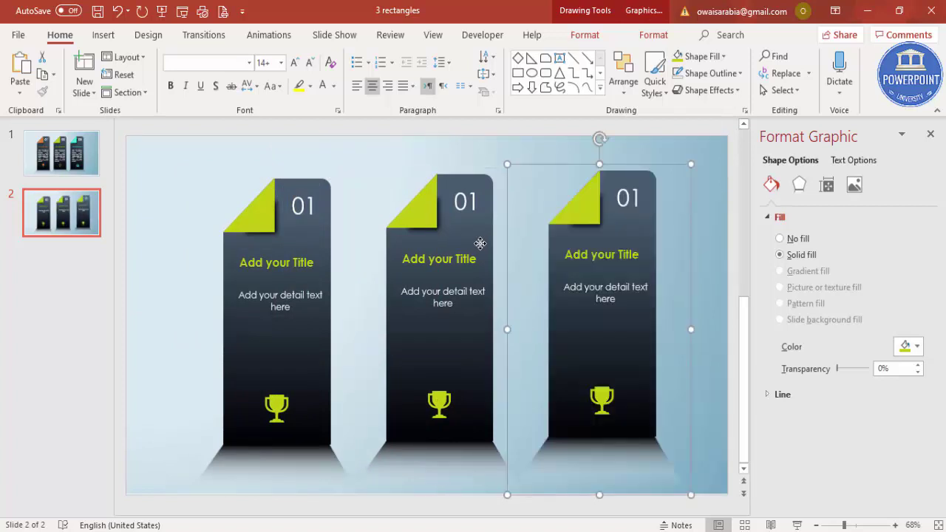
Step: Group the three cards together, then ungroup them again
shift+click(436, 184)
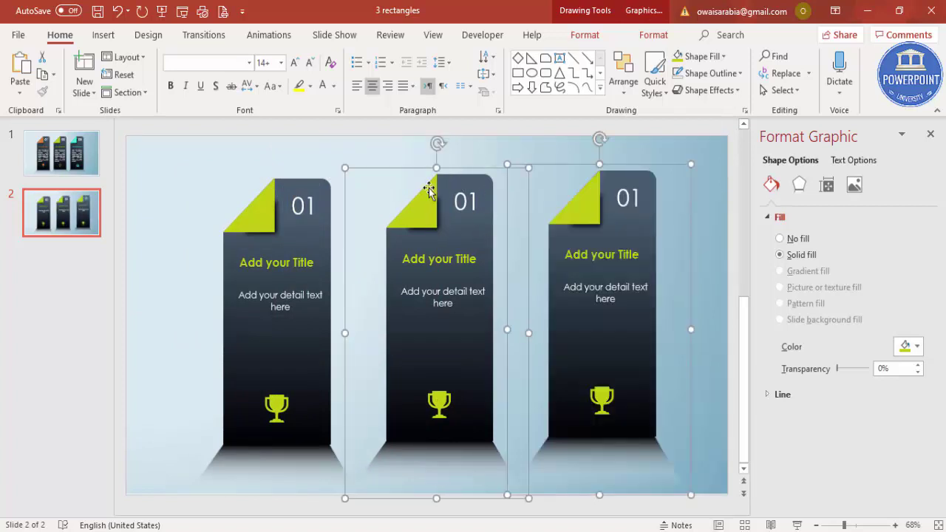
shift+click(311, 185)
right_click(315, 191)
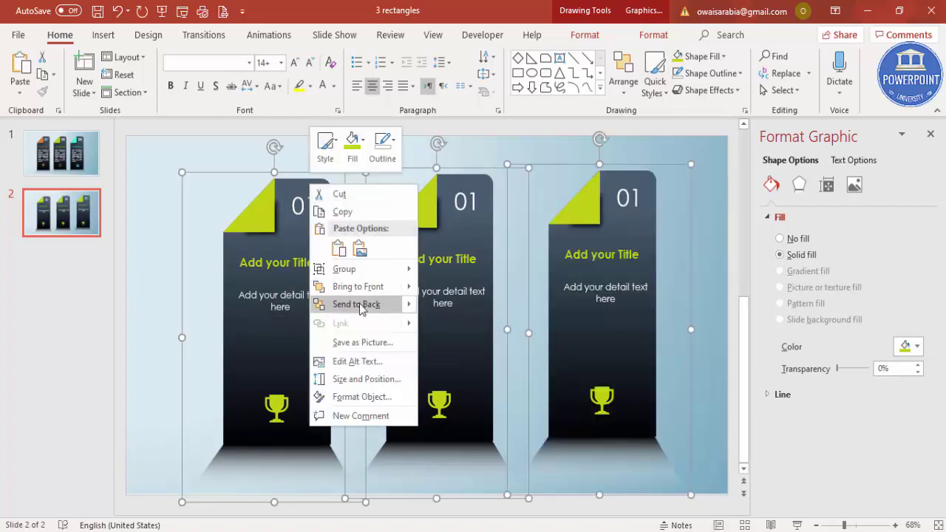
mouse_move(386, 271)
click(456, 274)
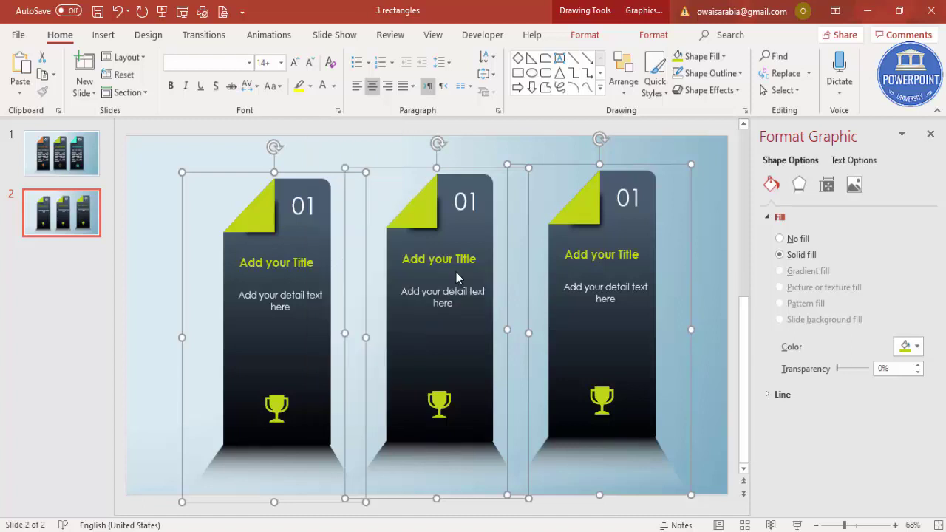
click(348, 187)
click(413, 216)
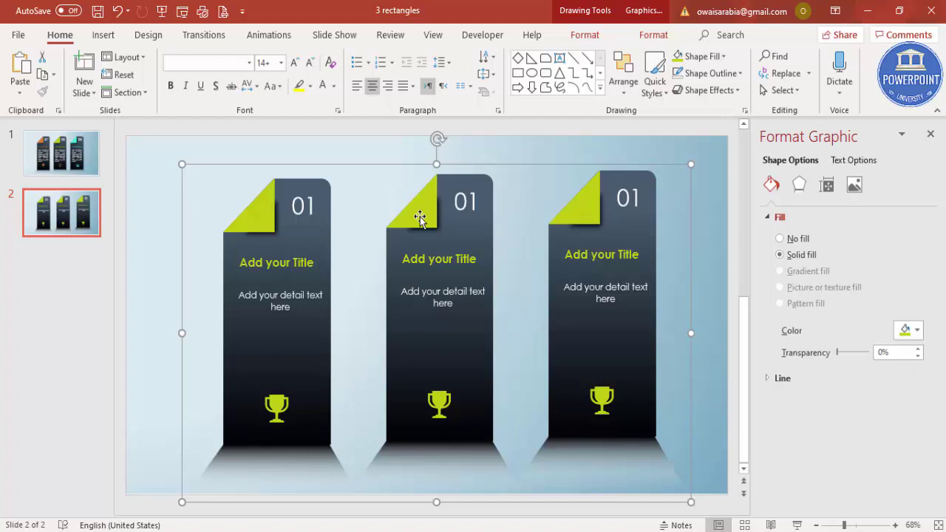
right_click(419, 218)
mouse_move(456, 302)
click(565, 338)
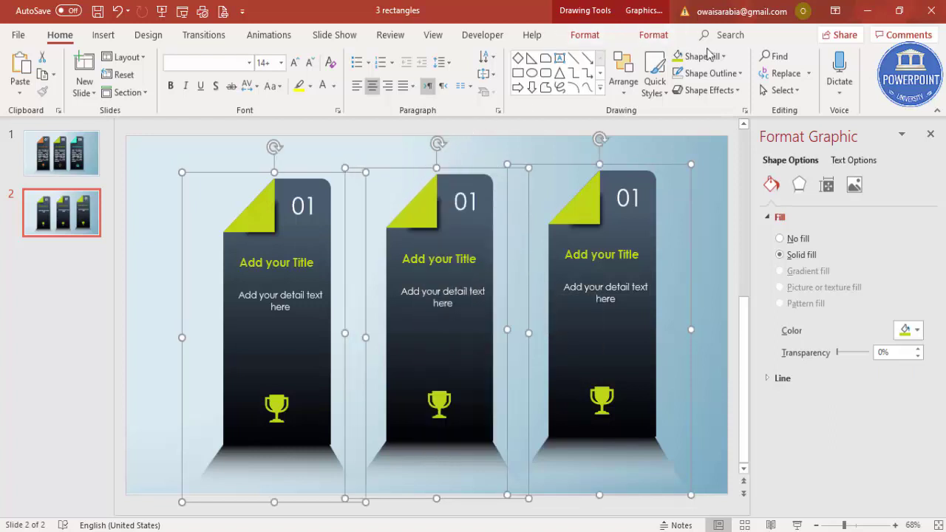
Step: Align the tops of the three cards
click(645, 34)
click(617, 94)
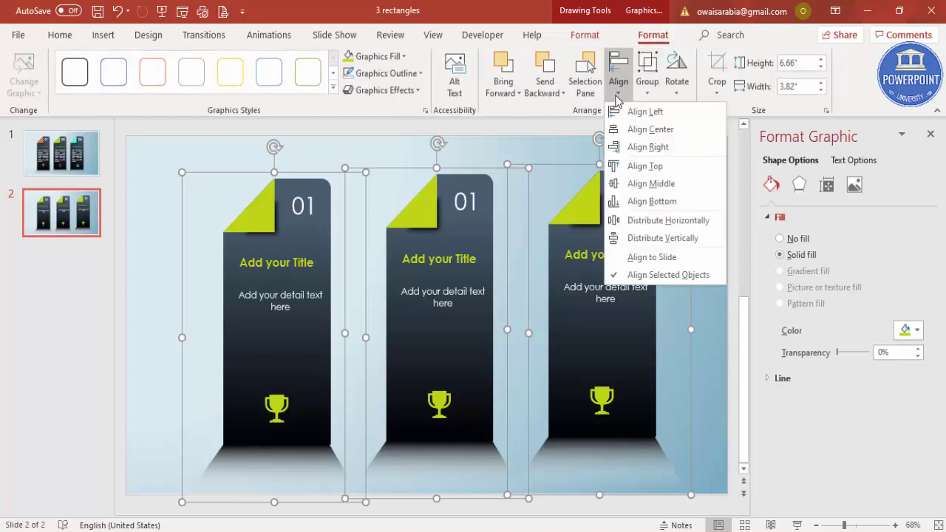
click(657, 165)
click(432, 167)
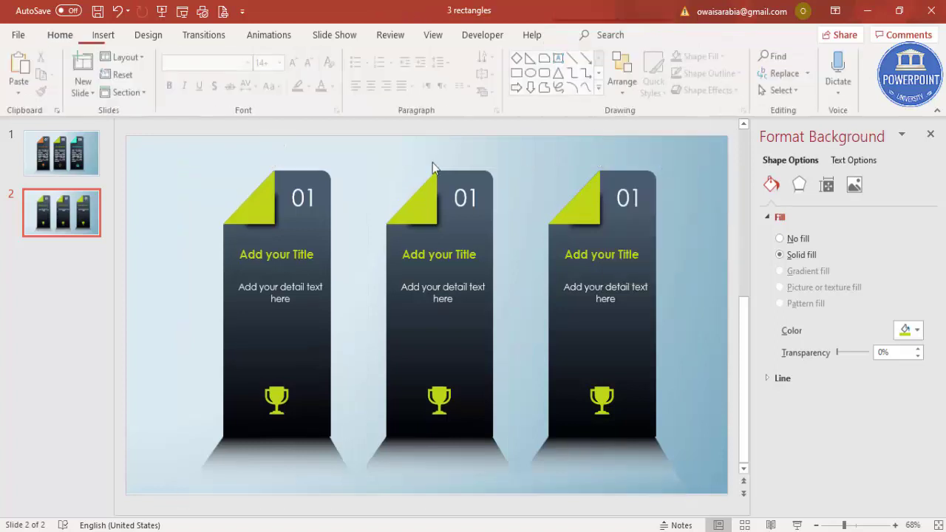
Step: Ungroup the third card into its separate pieces
click(332, 180)
shift+click(433, 180)
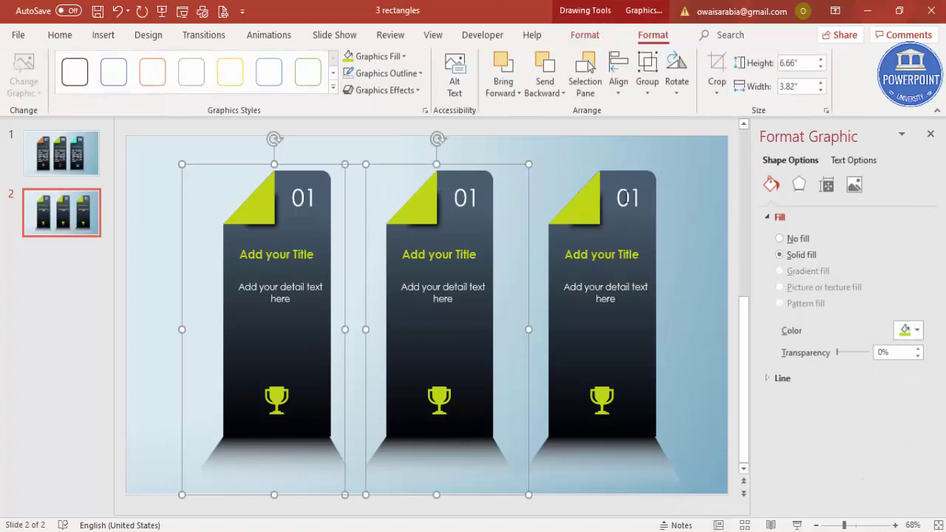
shift+click(627, 198)
right_click(624, 167)
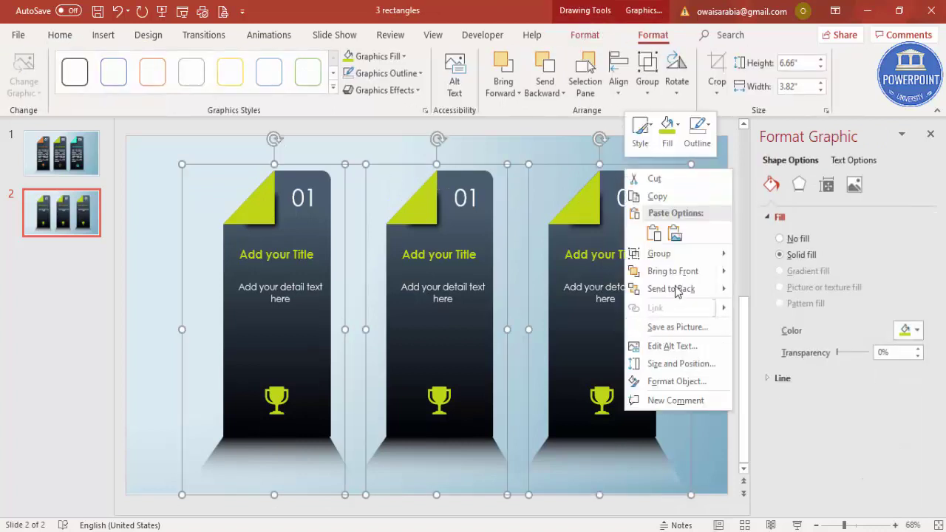
mouse_move(694, 253)
click(754, 285)
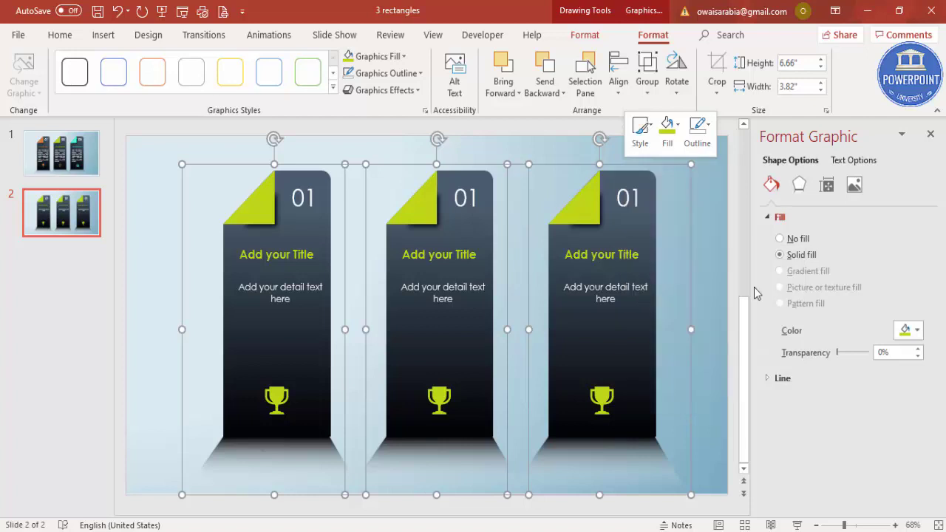
click(700, 193)
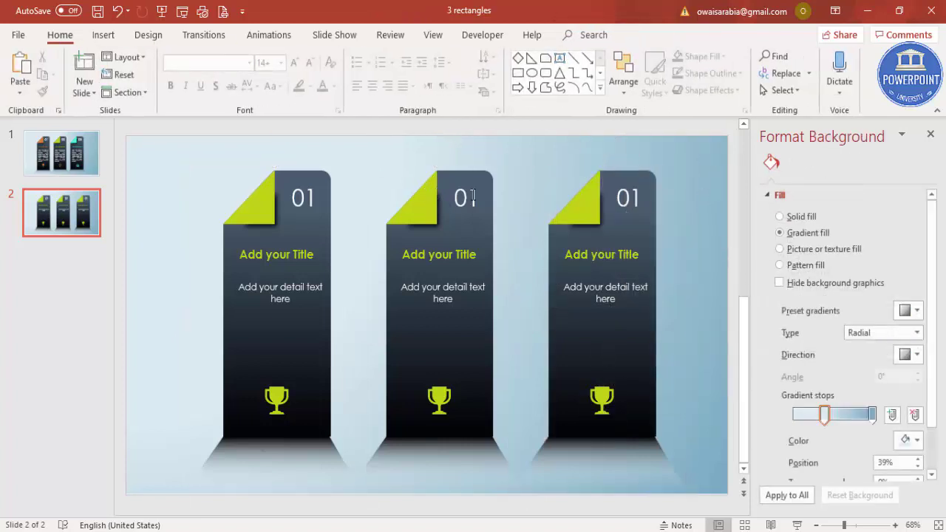
Step: Renumber the middle and right cards to 02 and 03
click(473, 198)
key(BackSpace)
text(2)
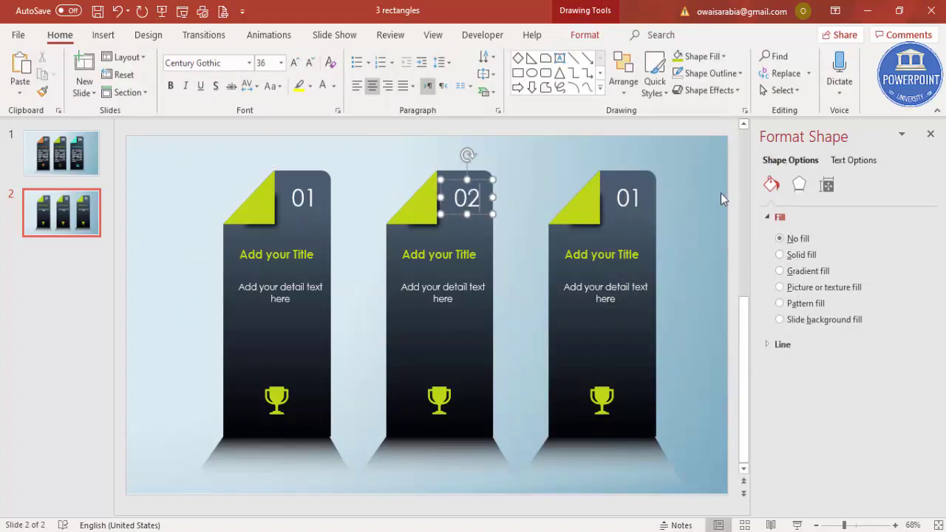
click(638, 190)
key(BackSpace)
text(3)
Step: Fill card 02's folded corner orange and card 03's corner cyan
click(439, 396)
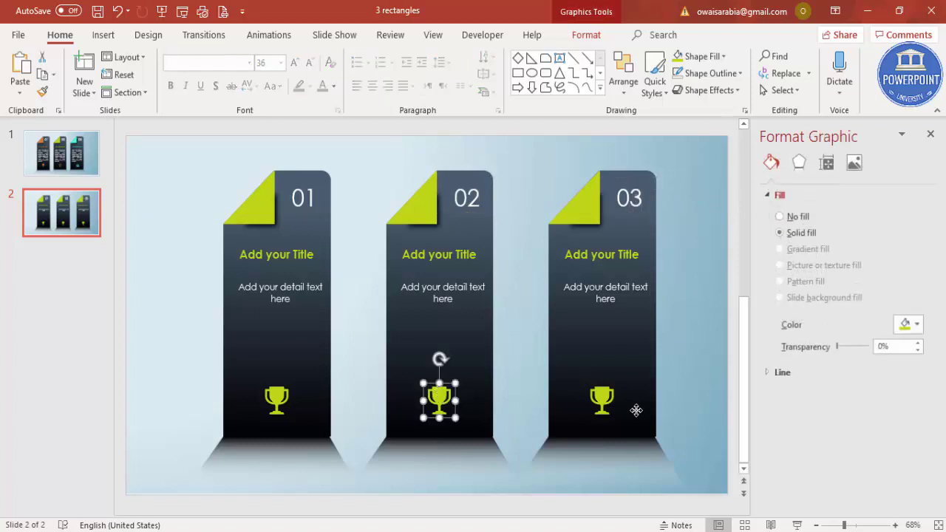
click(420, 210)
click(585, 35)
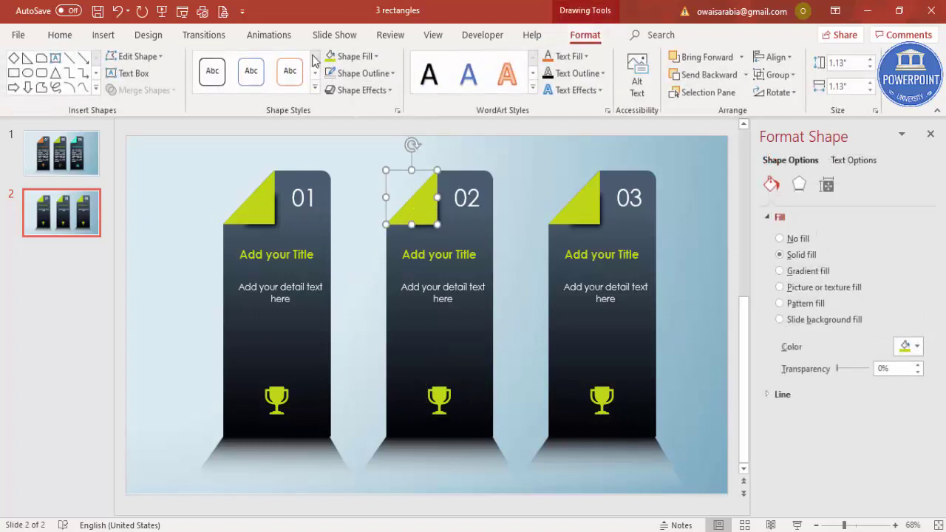
click(358, 57)
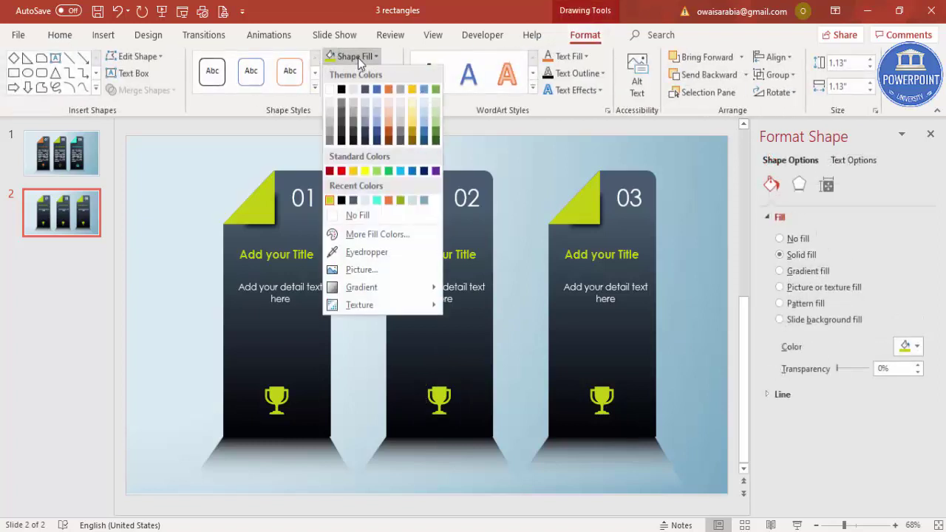
click(389, 200)
click(564, 211)
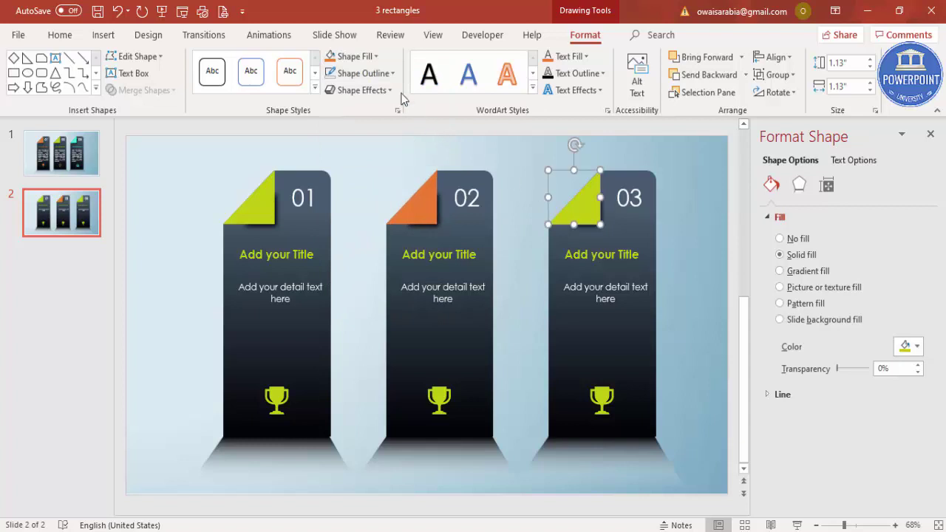
click(355, 56)
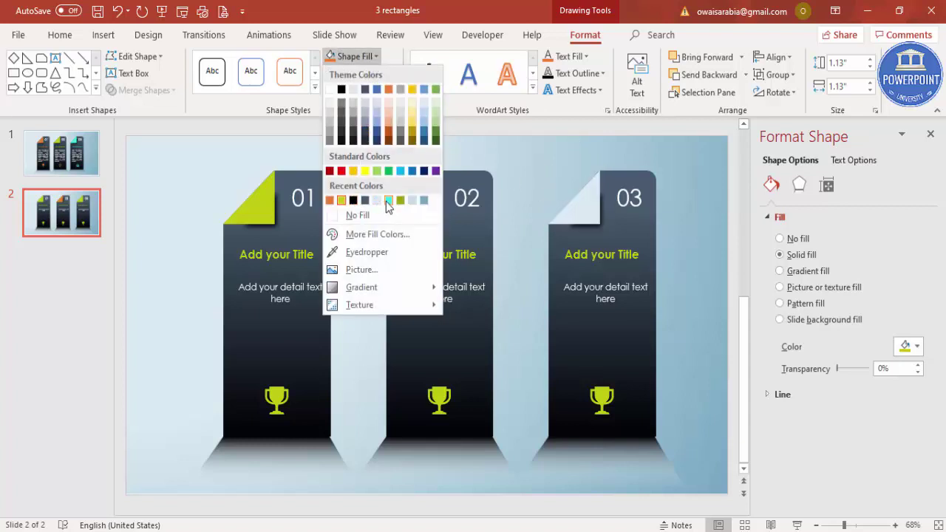
click(388, 200)
click(439, 249)
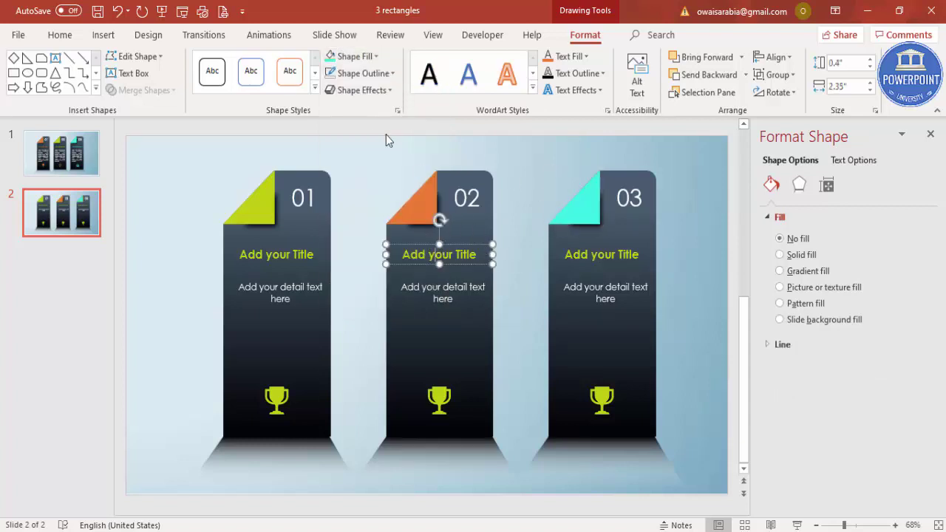
click(632, 251)
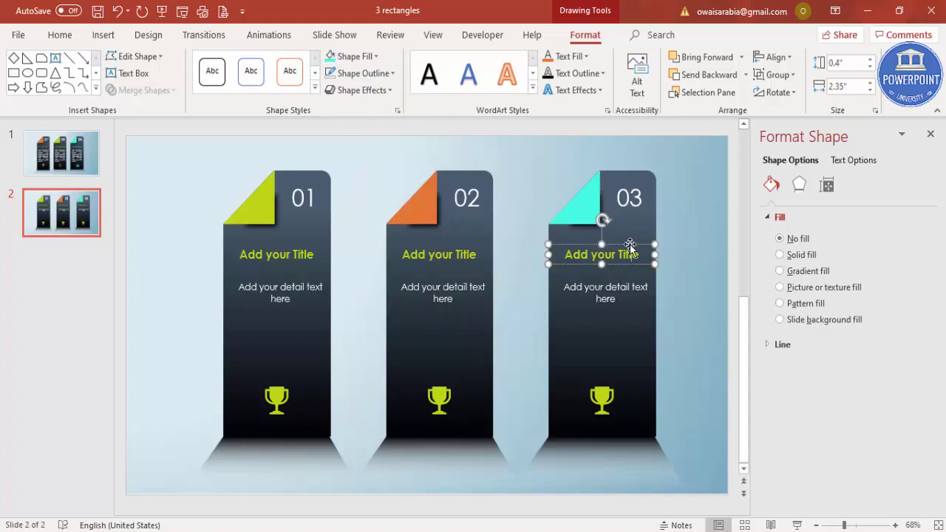
Step: Set card 03's title font colour to cyan and card 02's title to orange
click(60, 35)
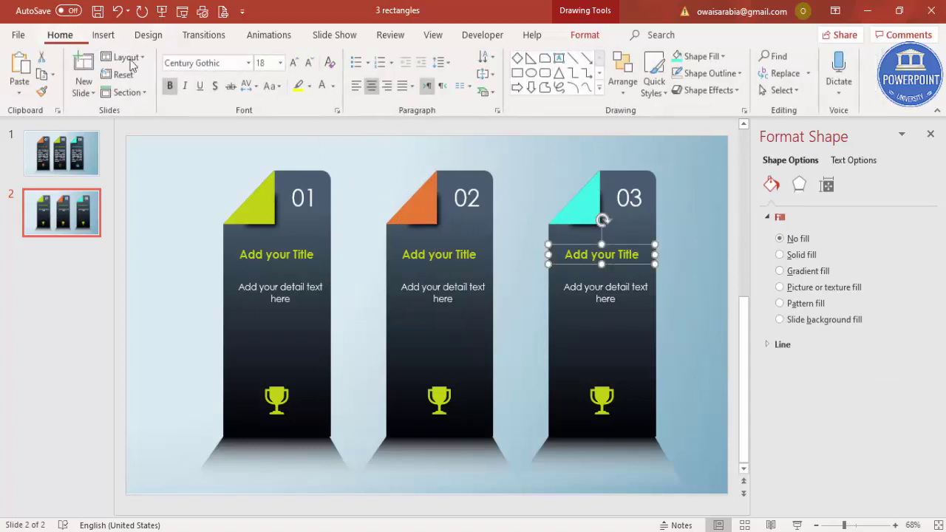
click(333, 87)
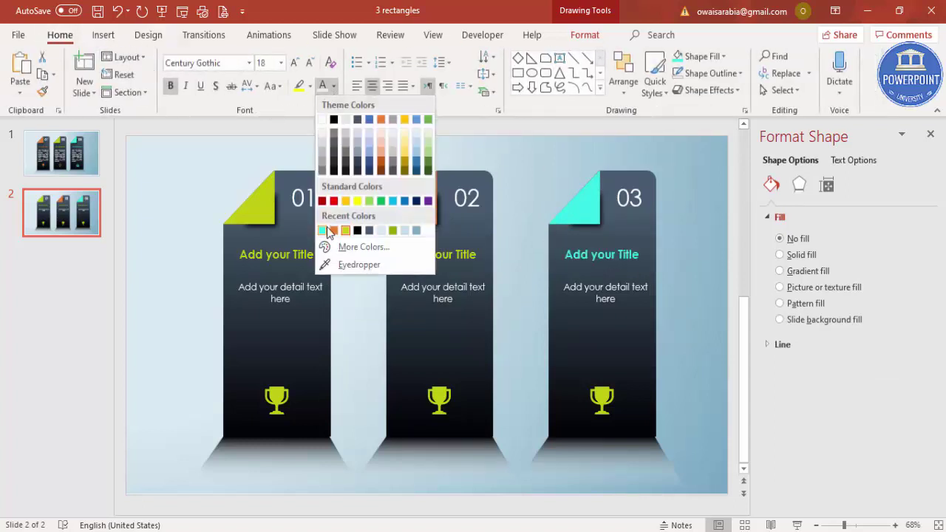
click(321, 231)
click(408, 252)
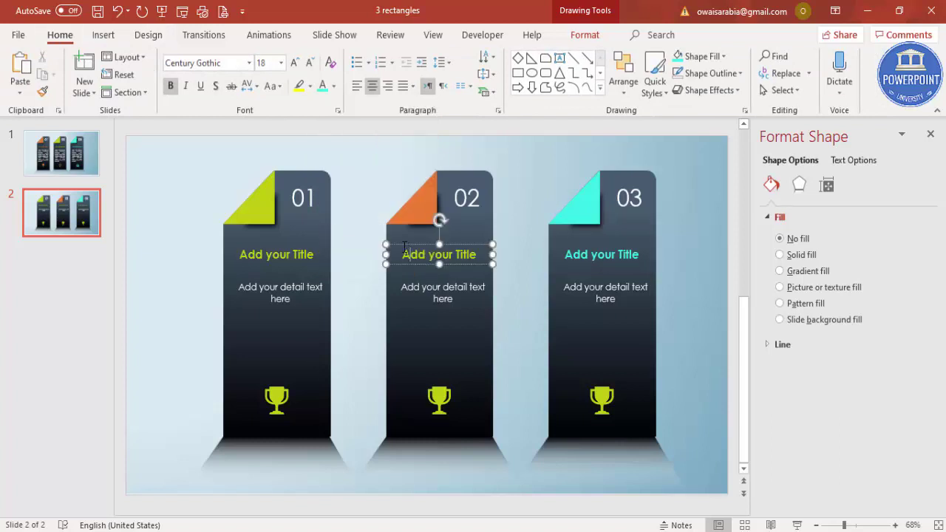
click(333, 87)
click(332, 230)
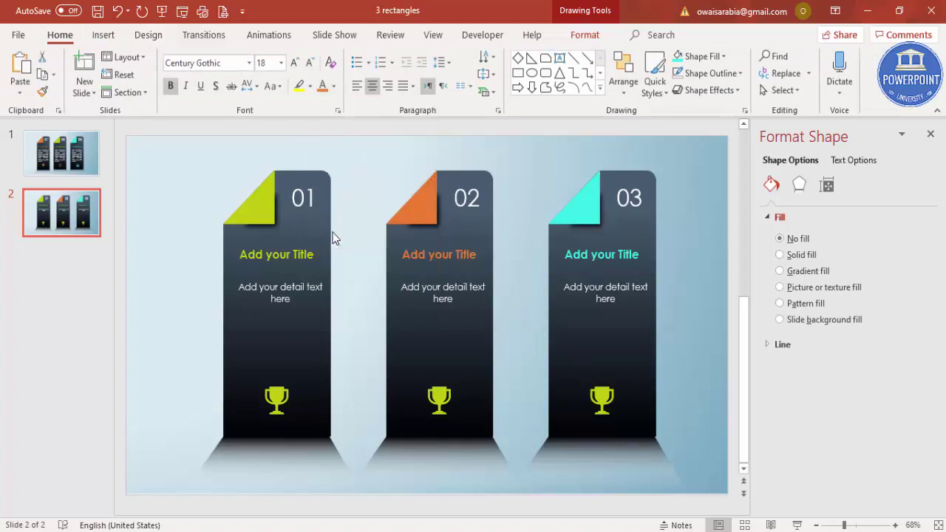
click(546, 173)
click(439, 400)
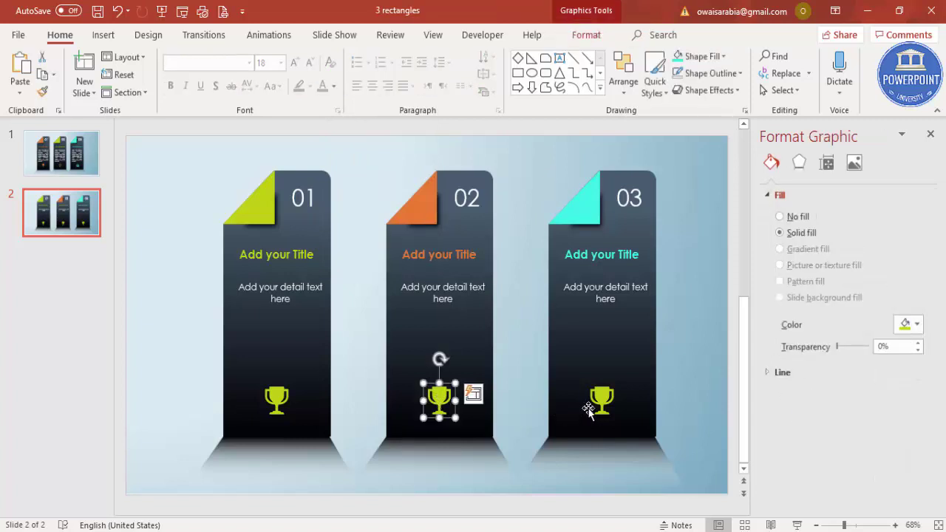
click(695, 326)
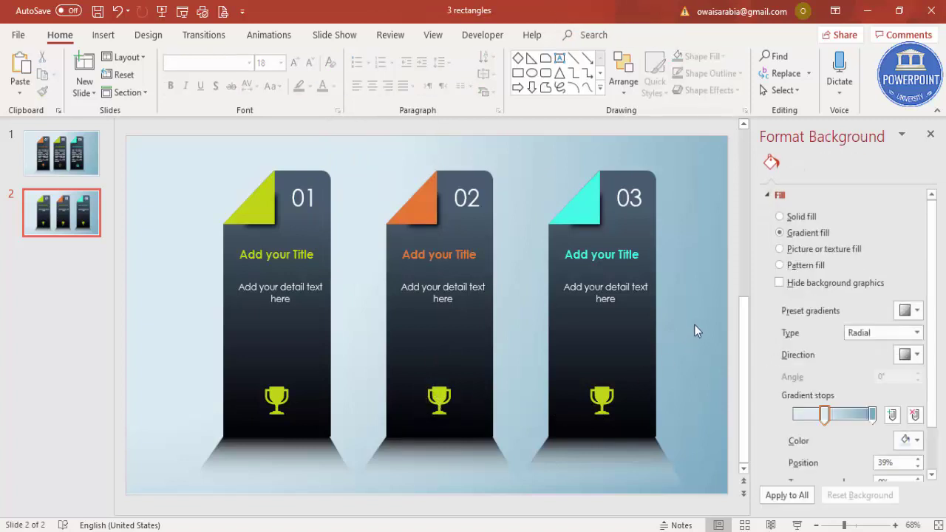